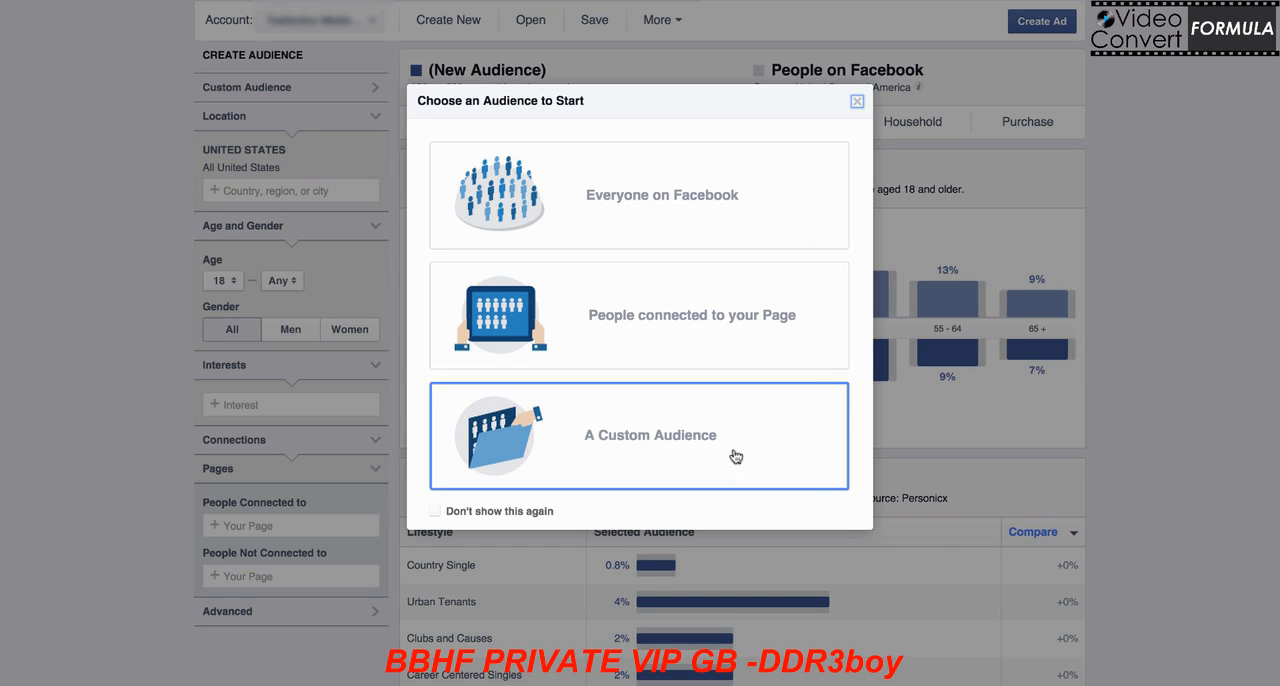
# Step: Start a new audience based on everyone on Facebook and dismiss the location hint
pyautogui.click(659, 186)
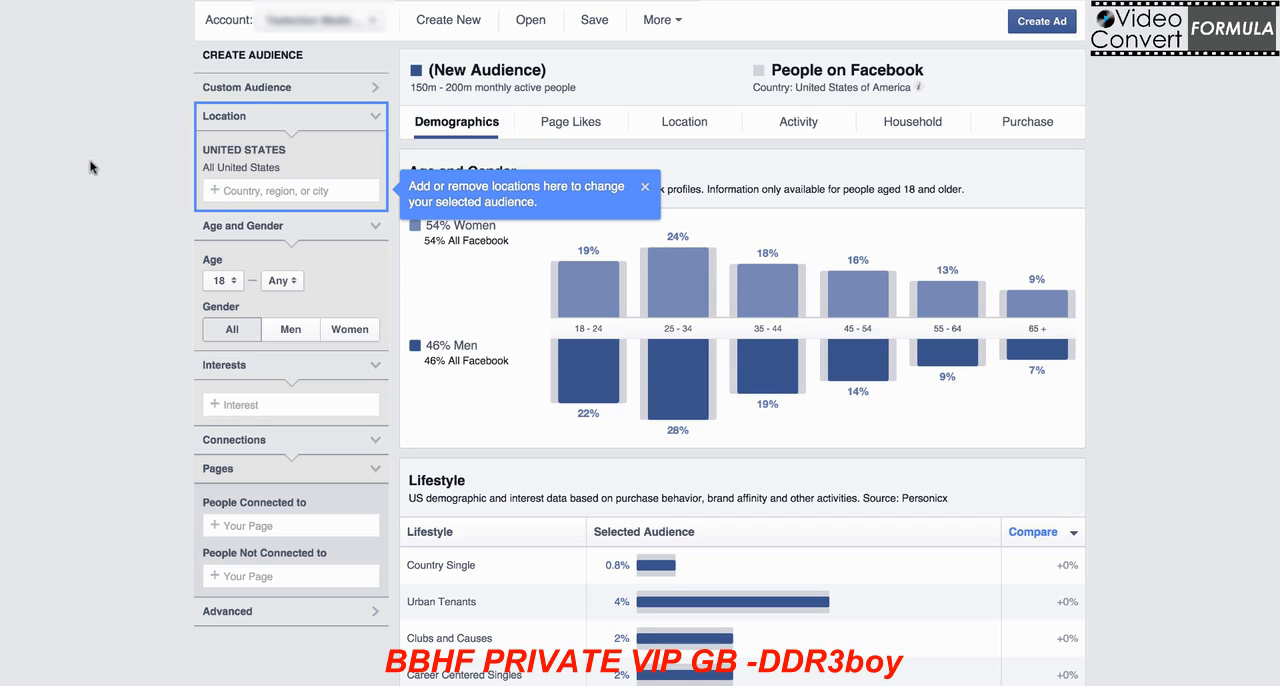
pyautogui.scroll(-1, 90, 165)
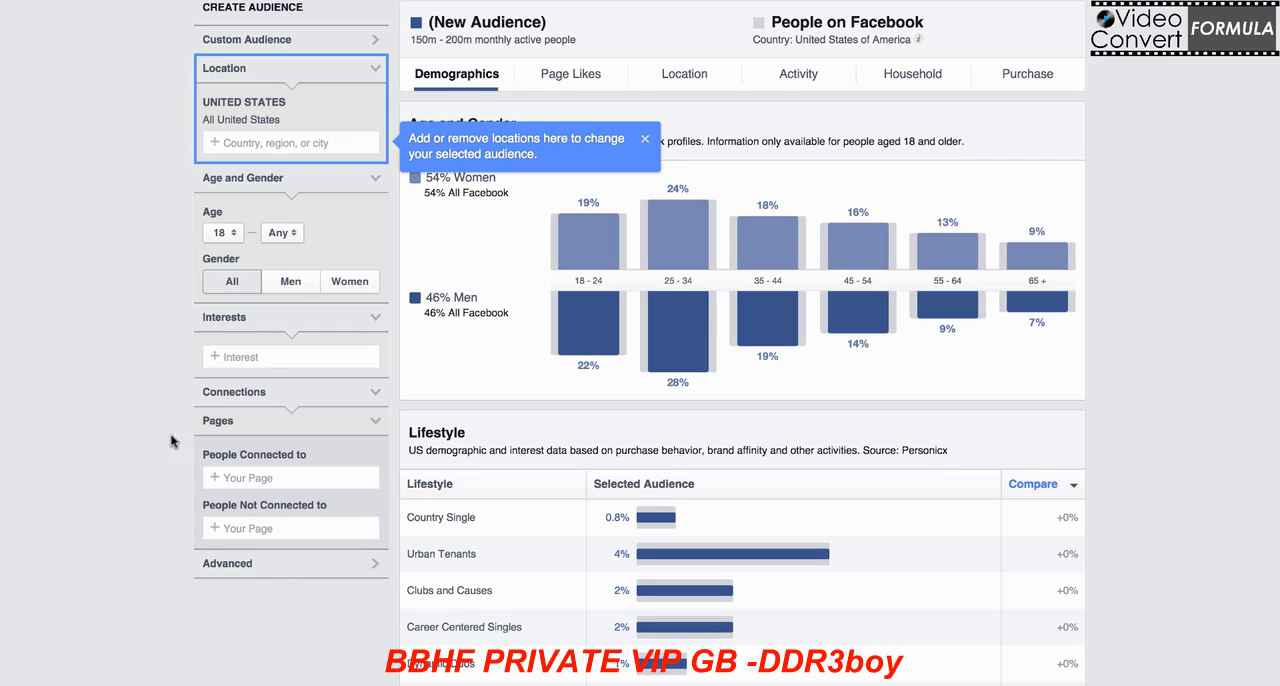
pyautogui.click(645, 139)
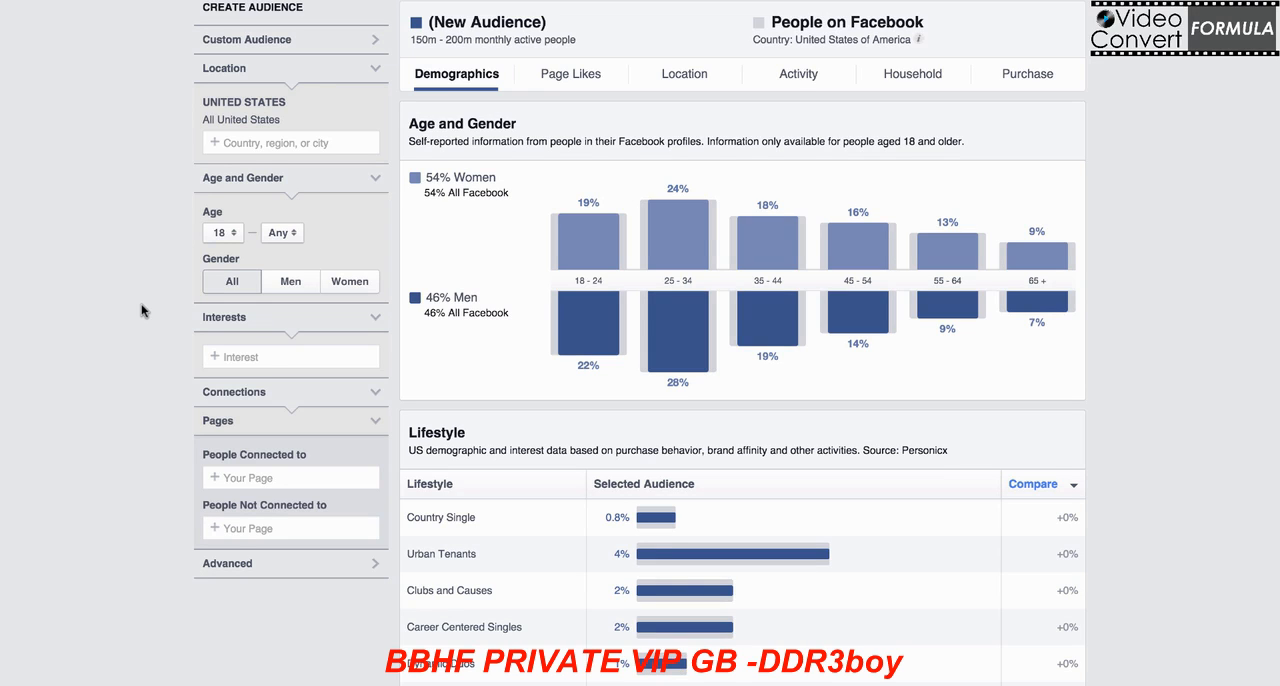
# Step: Add the suggested Golf interest under Sports and Outdoors to the audience
pyautogui.click(294, 357)
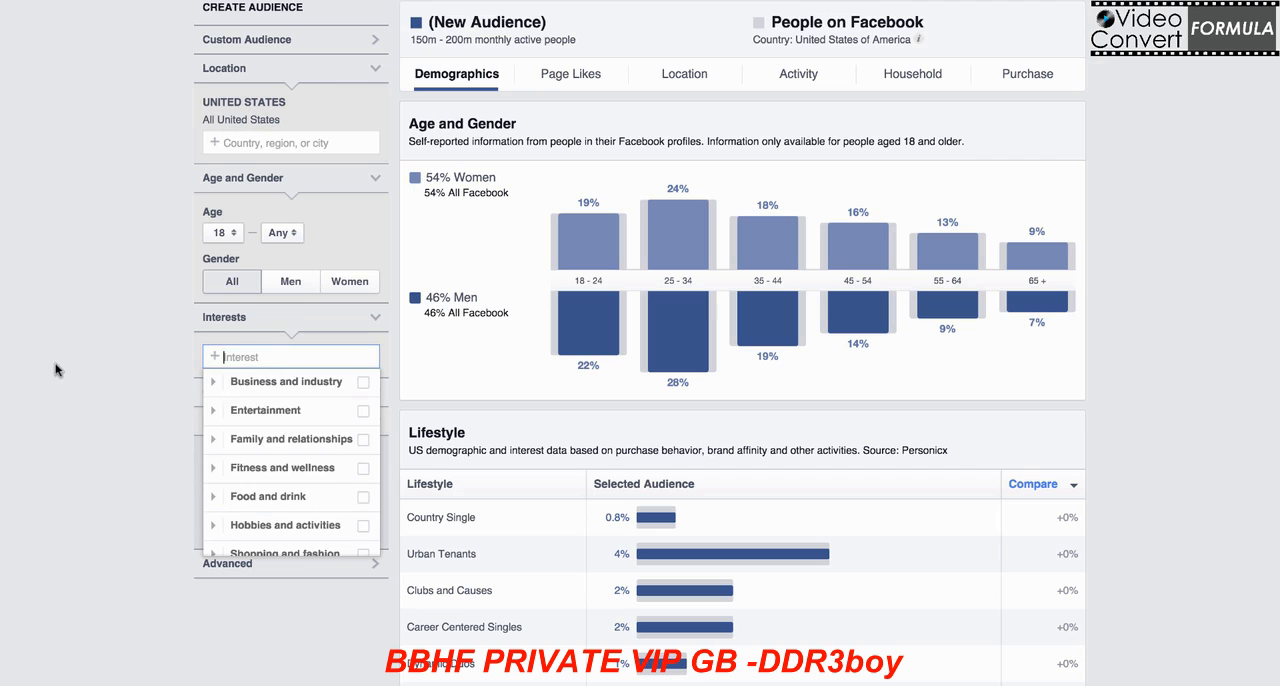
pyautogui.write('golf')
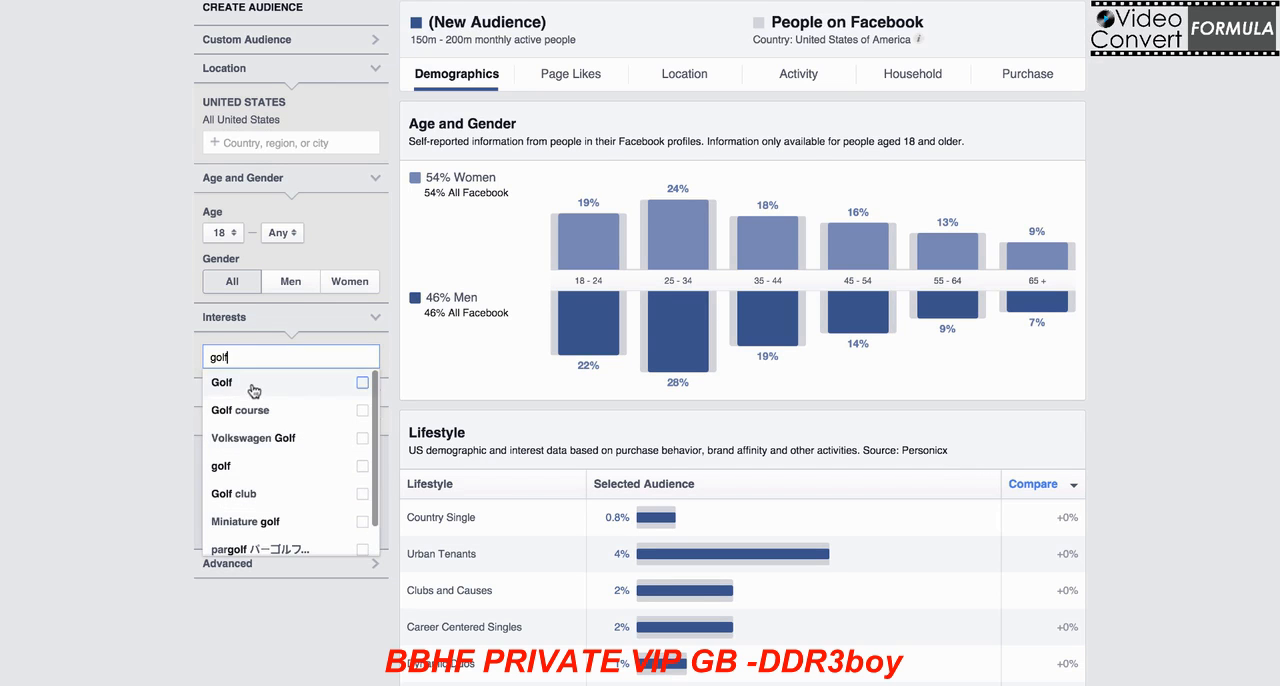
pyautogui.click(223, 393)
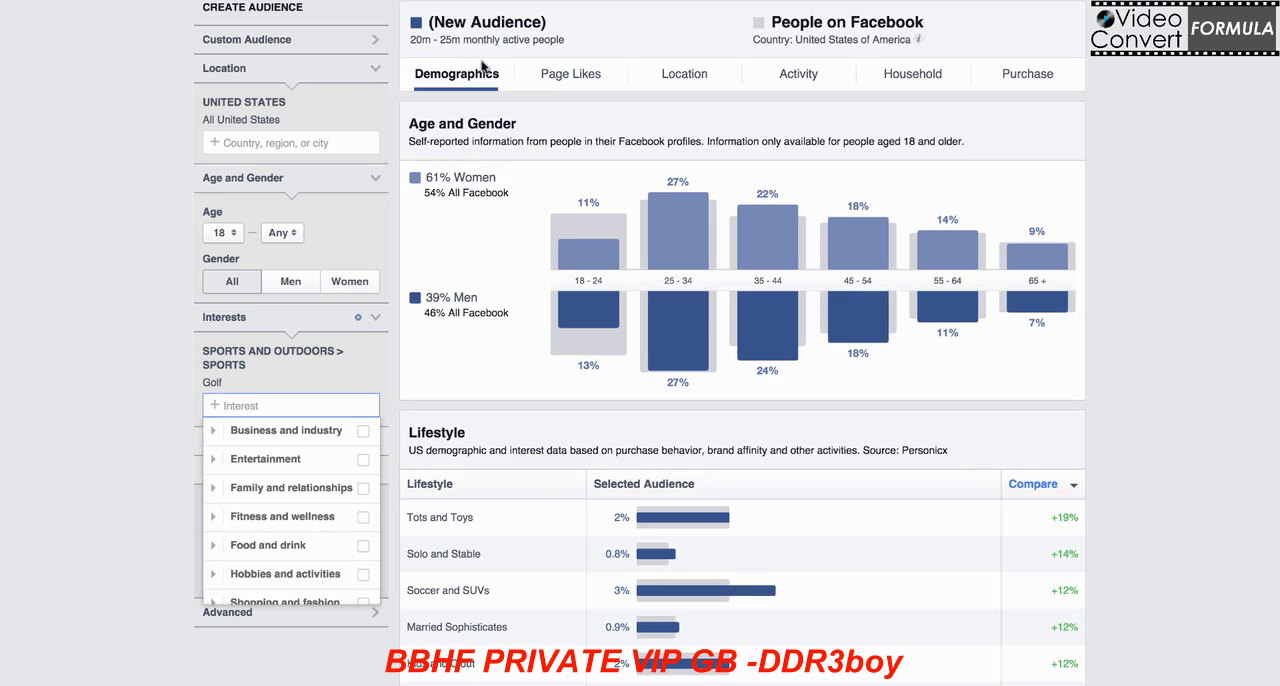
pyautogui.click(104, 333)
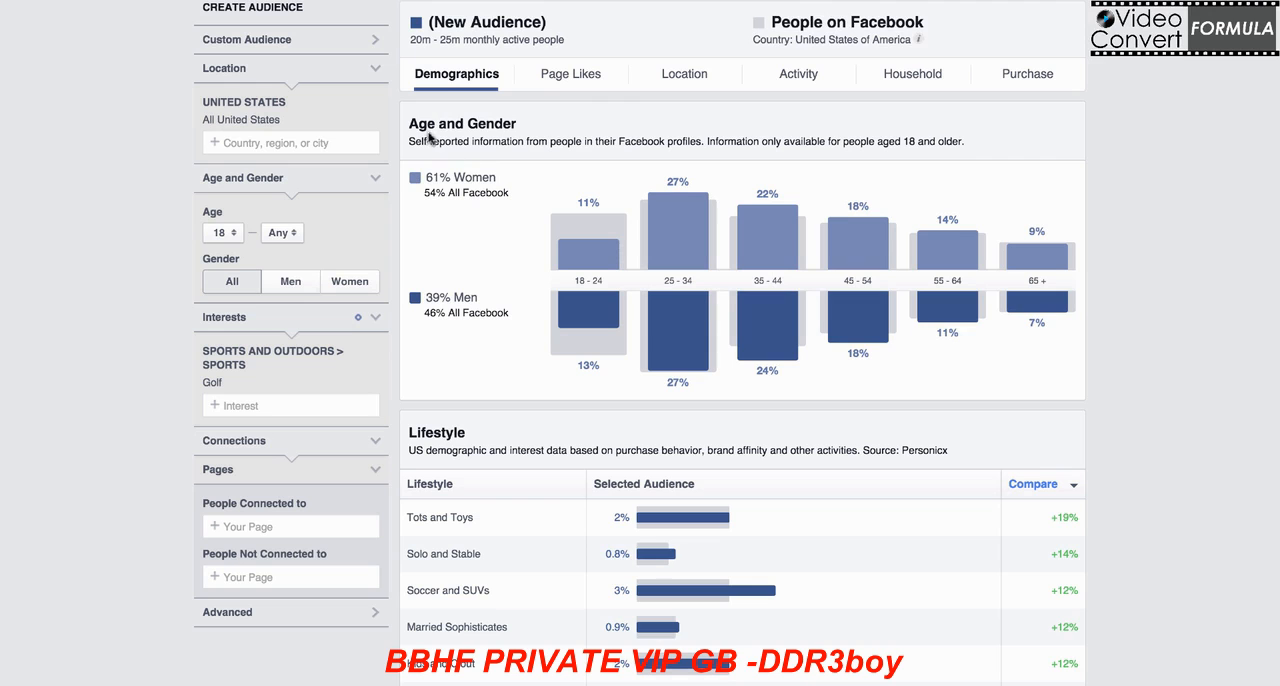
# Step: Remove the Golf interest from the audience
pyautogui.moveTo(617, 245)
pyautogui.moveTo(237, 383); pyautogui.dragTo(175, 358)
pyautogui.click(124, 376)
pyautogui.click(342, 351)
# Step: Add PGA Tour as an interest of the audience and close the suggestion list
pyautogui.click(268, 356)
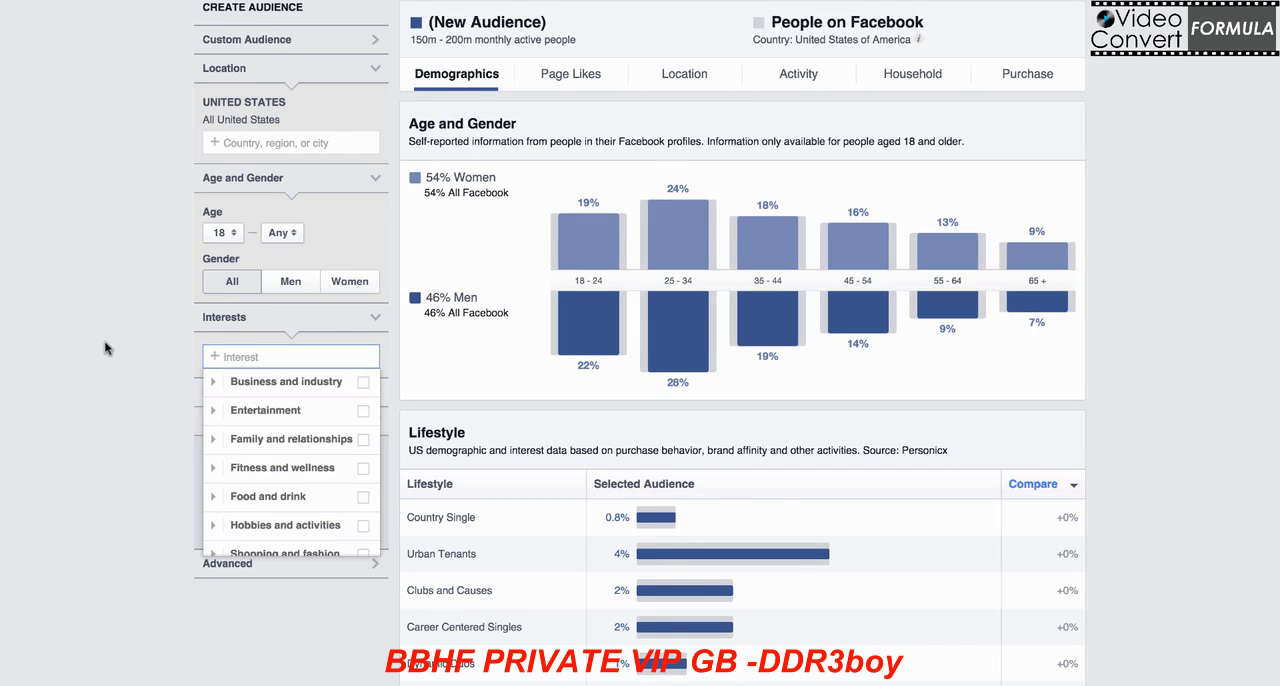
pyautogui.write('pga tou')
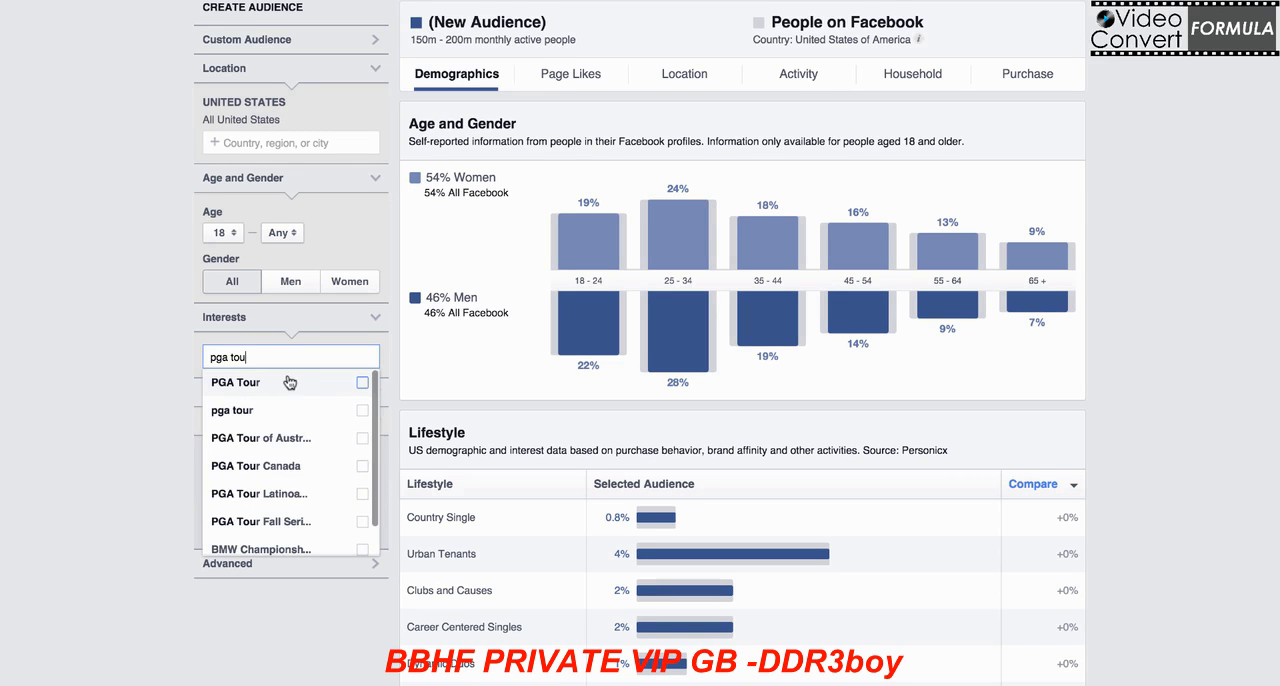
pyautogui.click(297, 385)
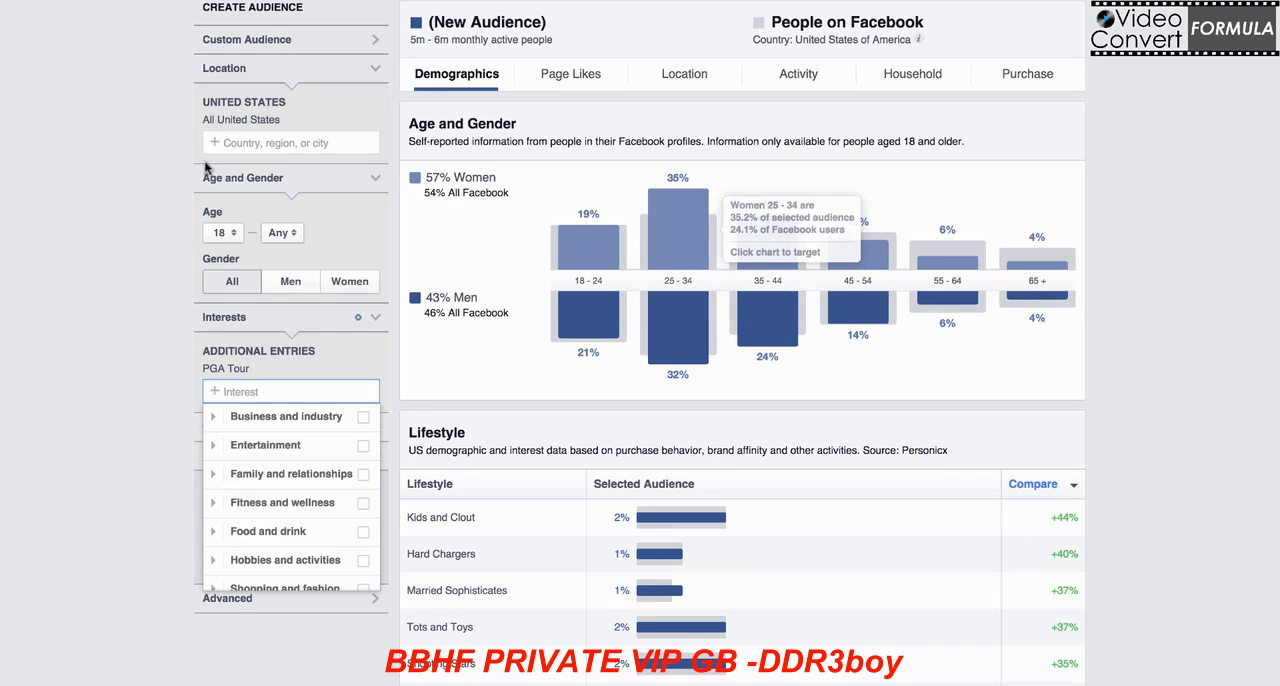
pyautogui.click(129, 159)
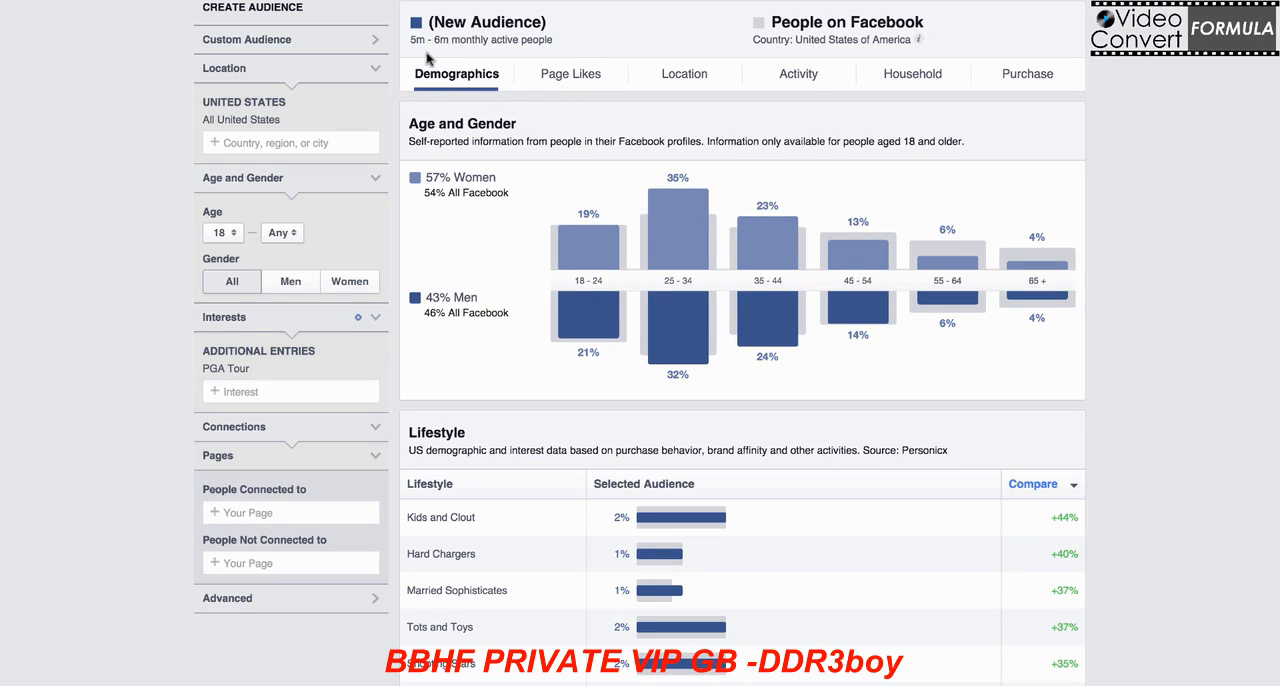
pyautogui.moveTo(410, 40); pyautogui.dragTo(453, 39)
pyautogui.click(97, 355)
pyautogui.moveTo(262, 369); pyautogui.dragTo(200, 368)
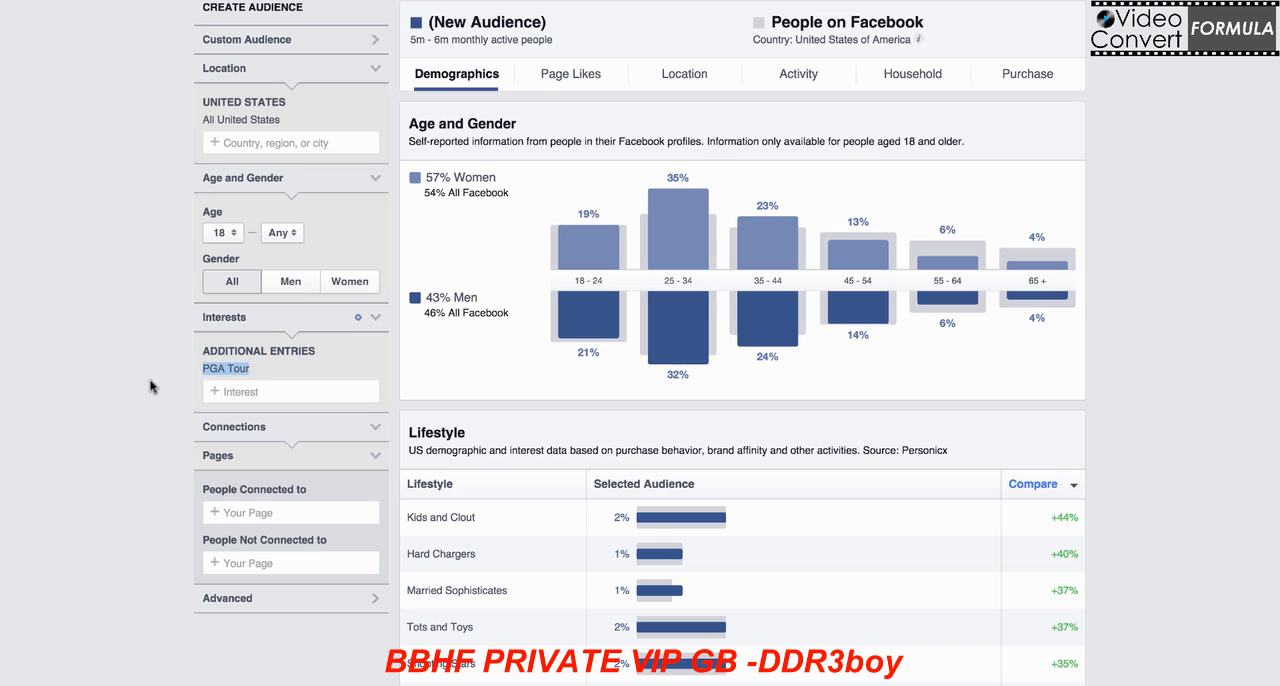
# Step: Show the Page Likes of the PGA Tour audience and sort the listed pages by affinity
pyautogui.click(584, 76)
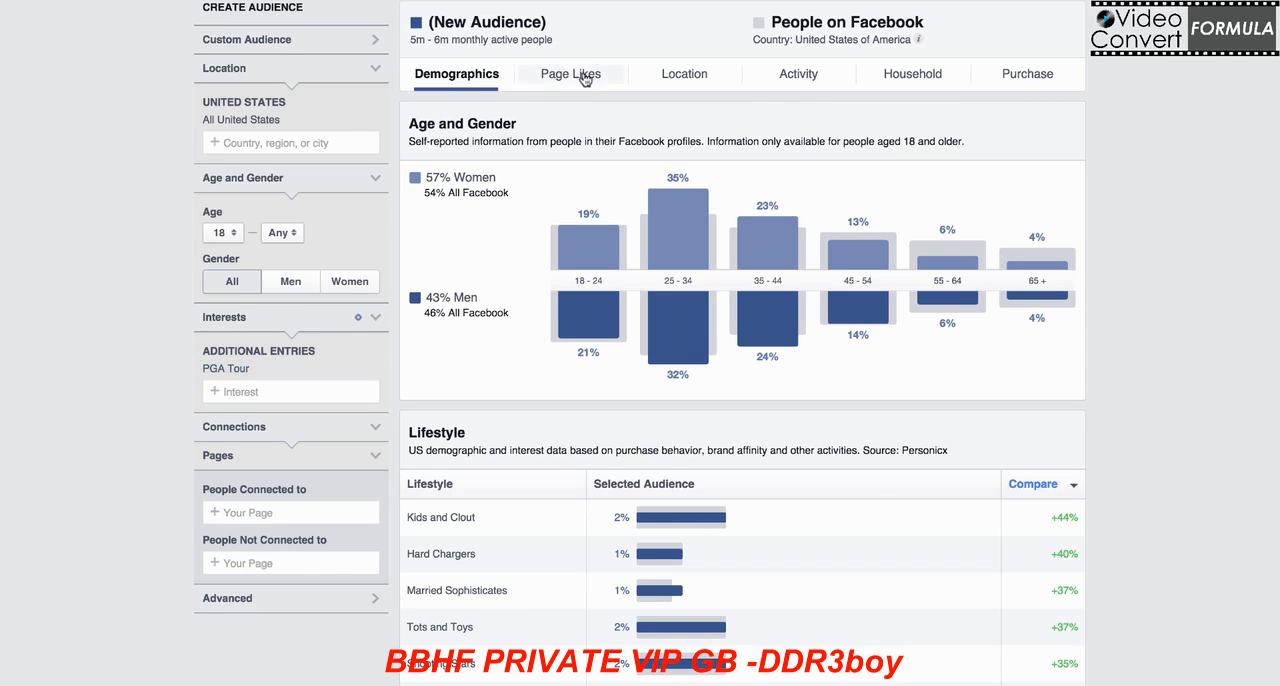
pyautogui.scroll(-5, 1086, 129)
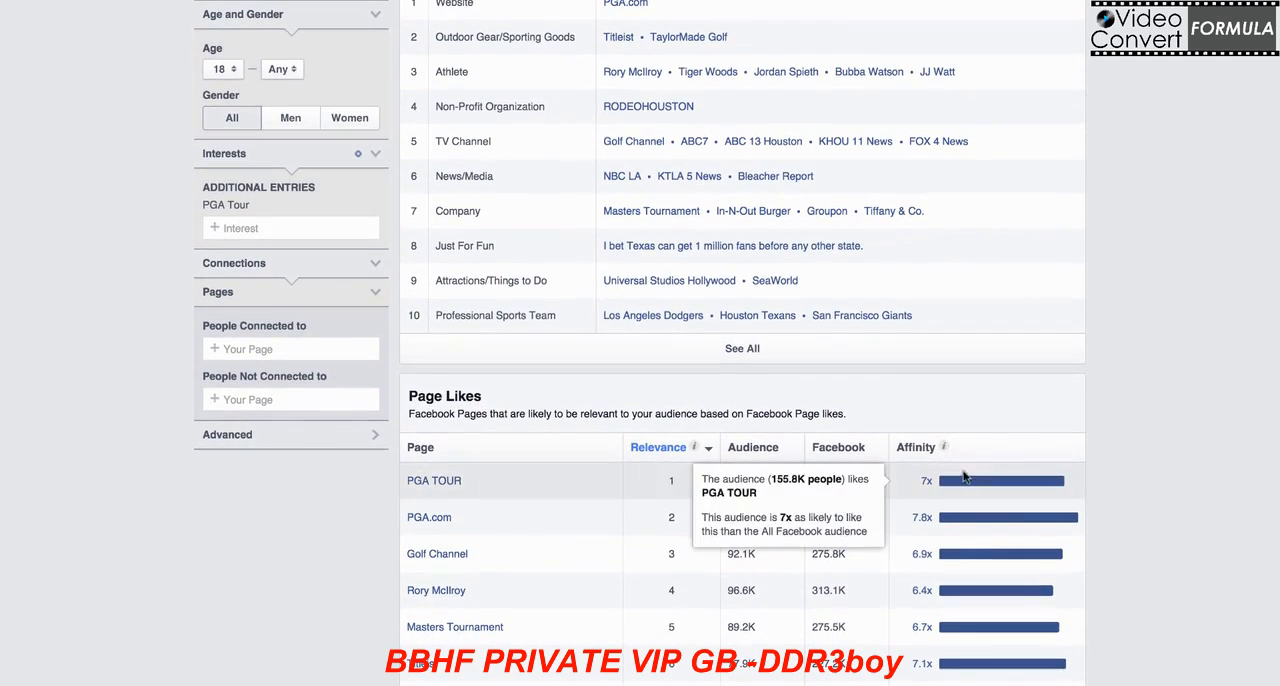
pyautogui.moveTo(944, 480)
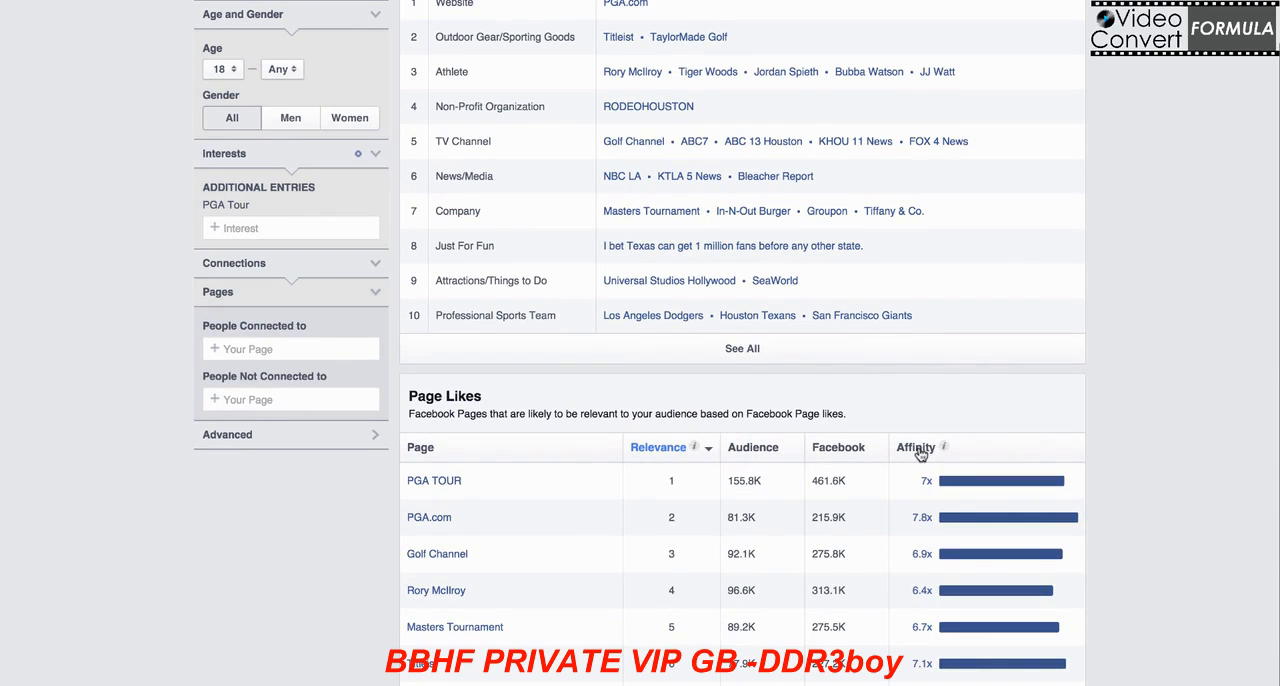
pyautogui.click(918, 450)
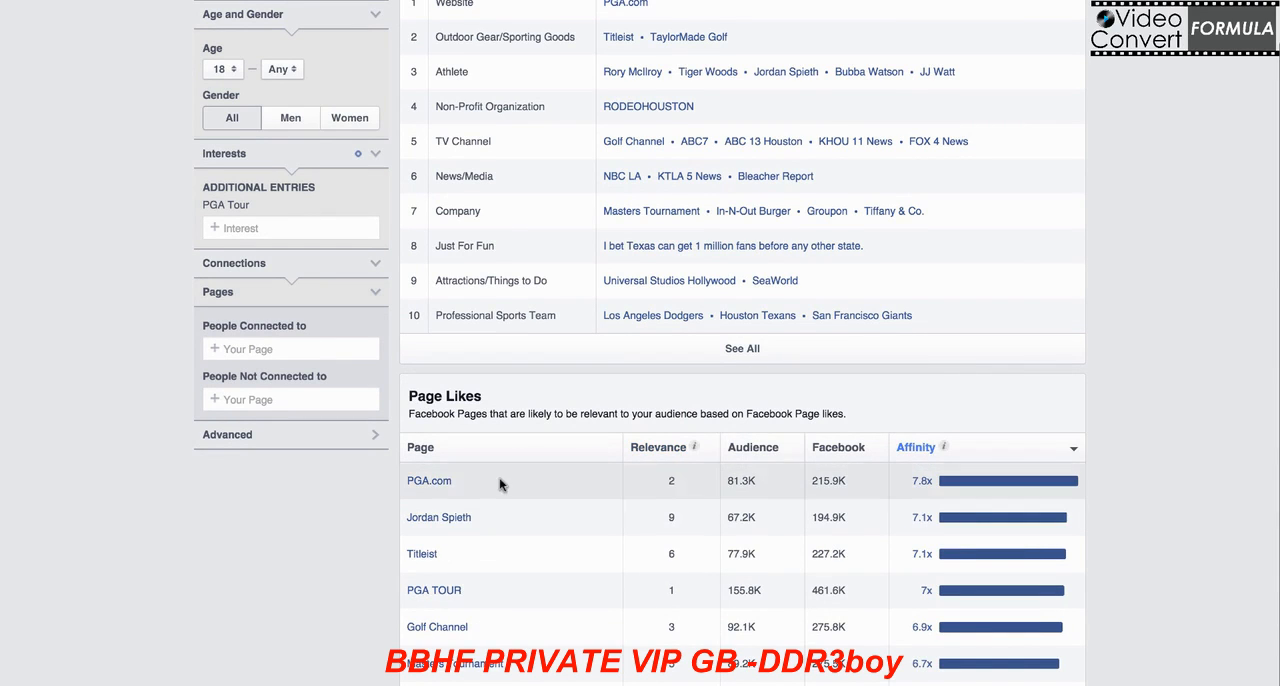
pyautogui.moveTo(944, 450)
pyautogui.moveTo(443, 527)
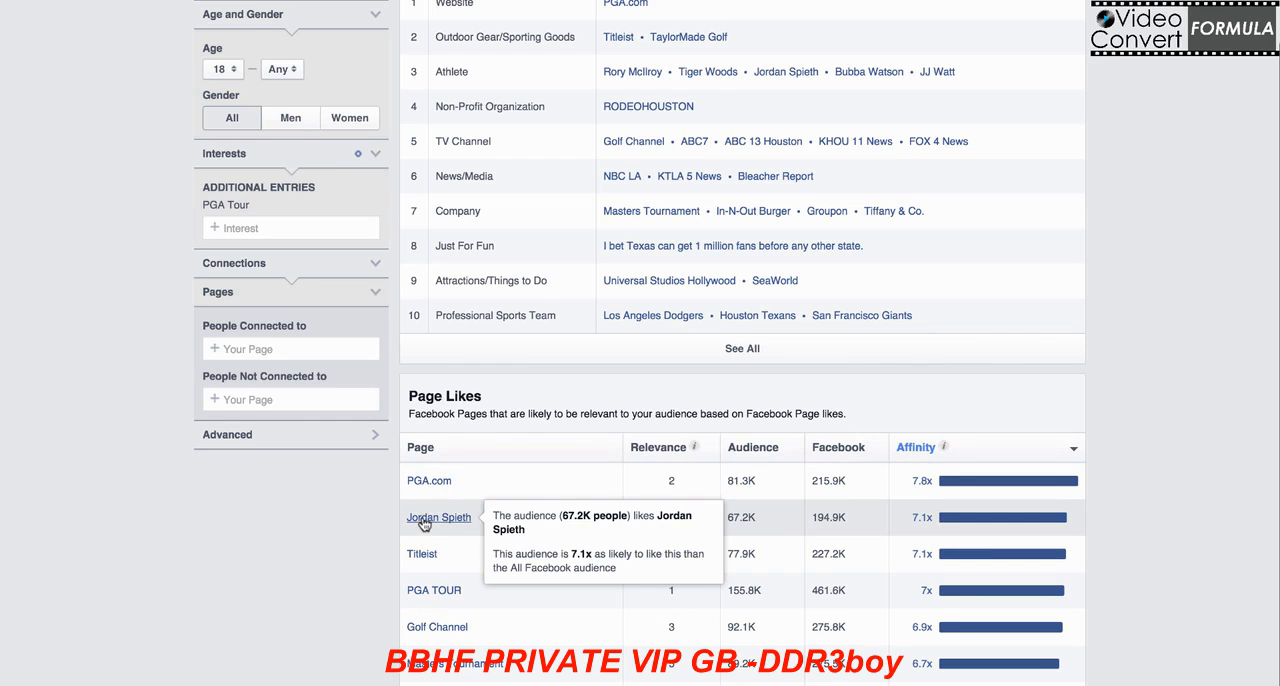
pyautogui.moveTo(445, 633)
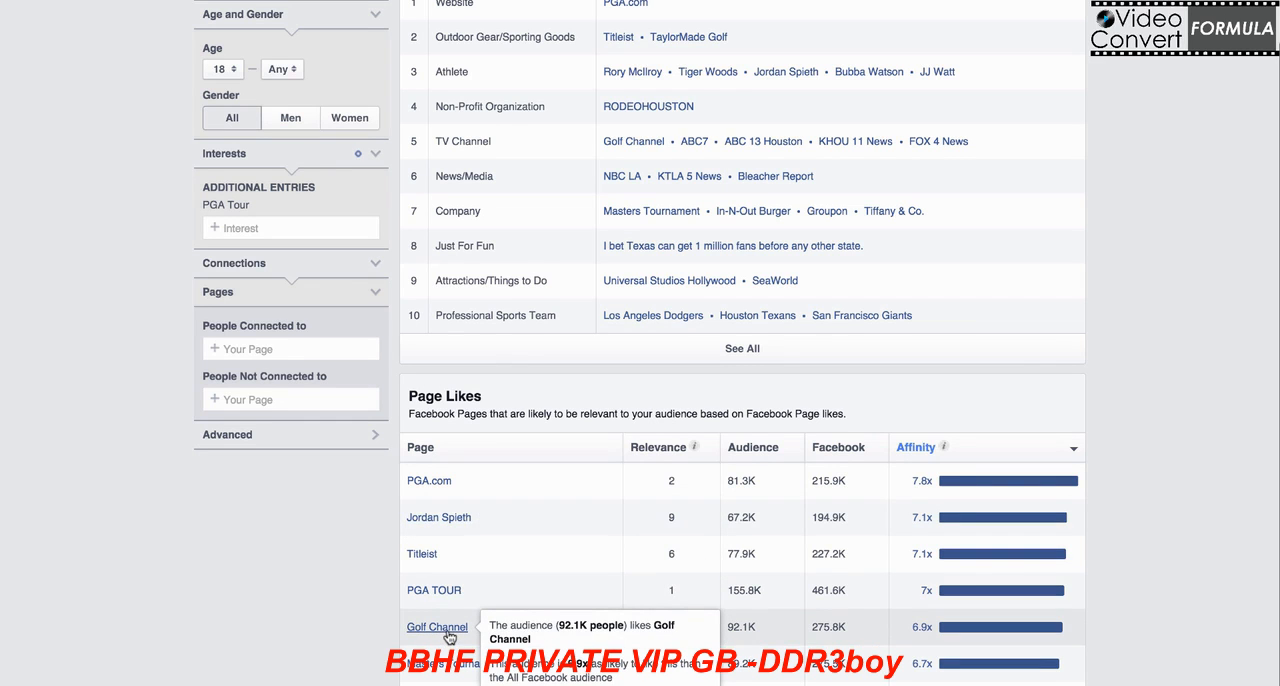
# Step: Add Golf Channel as a second interest of the audience and close the suggestion list
pyautogui.click(268, 228)
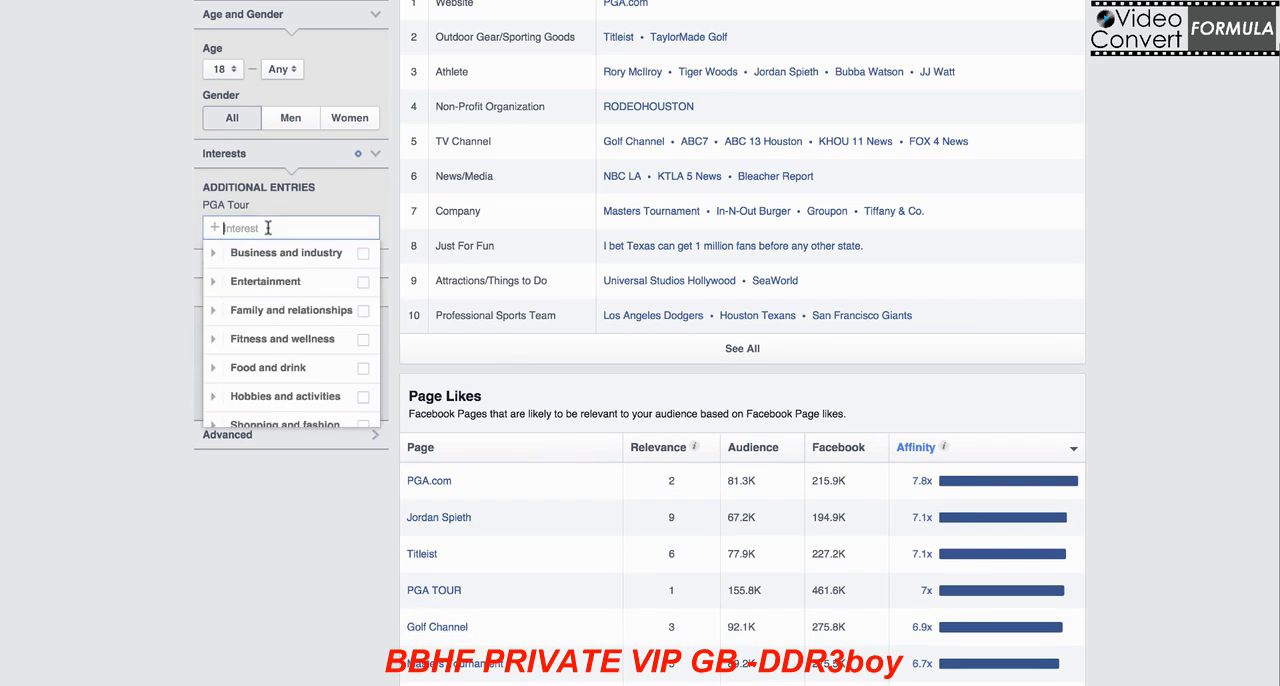
pyautogui.write('golf chan')
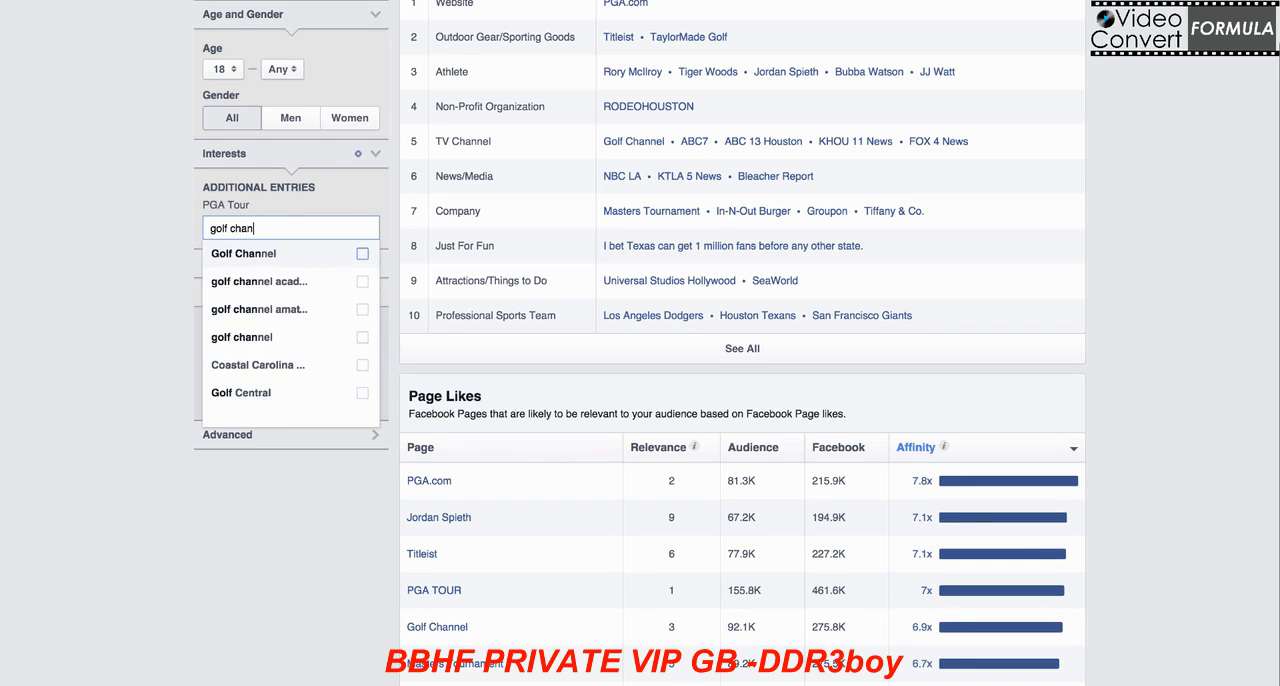
pyautogui.click(318, 254)
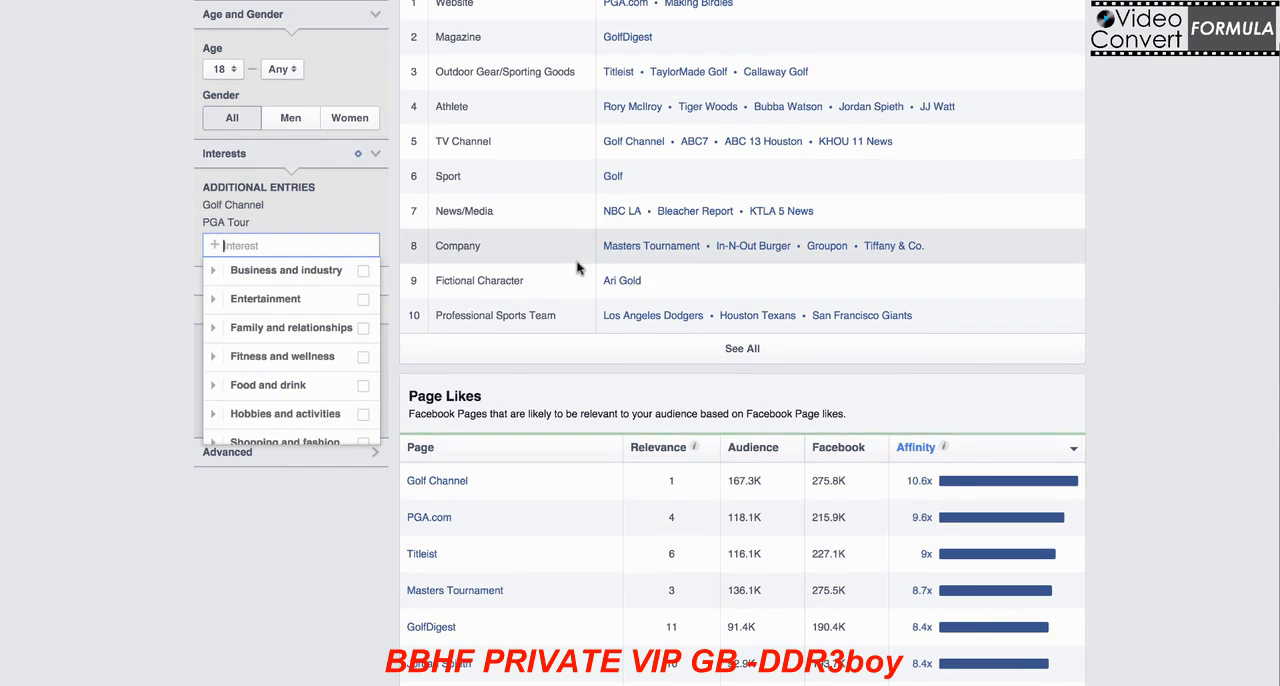
pyautogui.scroll(3, 628, 272)
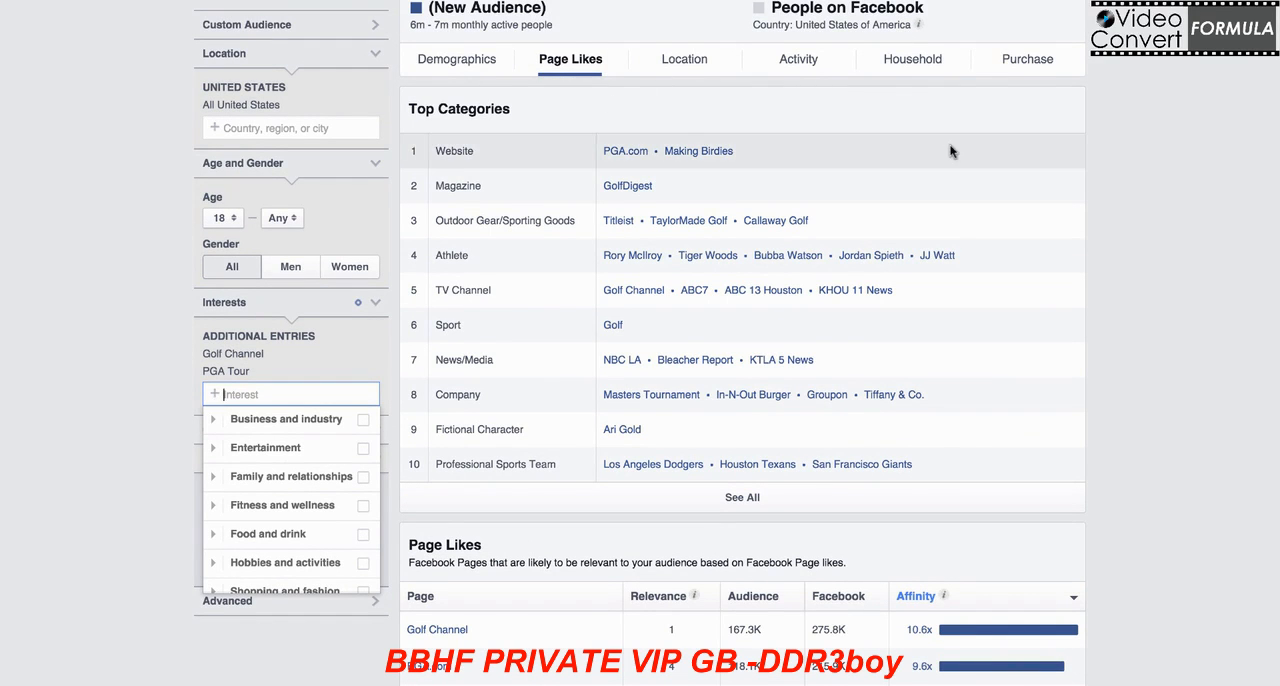
pyautogui.scroll(-3, 950, 151)
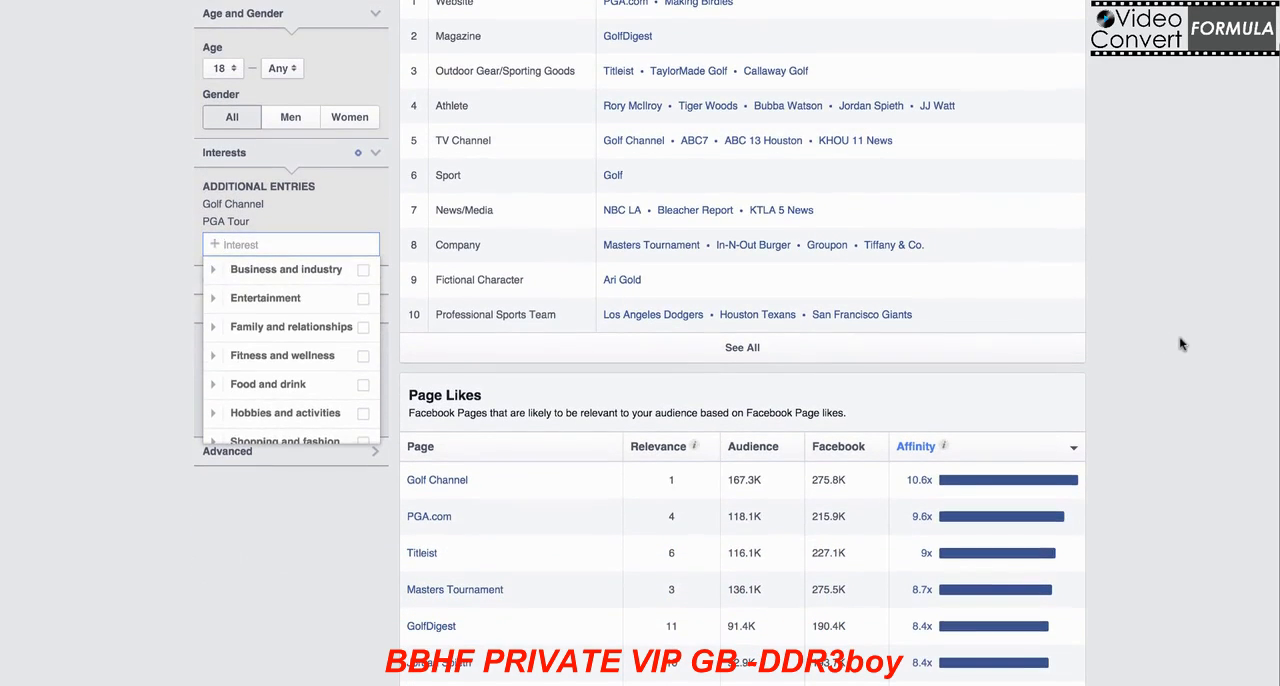
pyautogui.click(1124, 420)
# Step: Open the Titleist Facebook page from the list of liked pages
pyautogui.moveTo(928, 478)
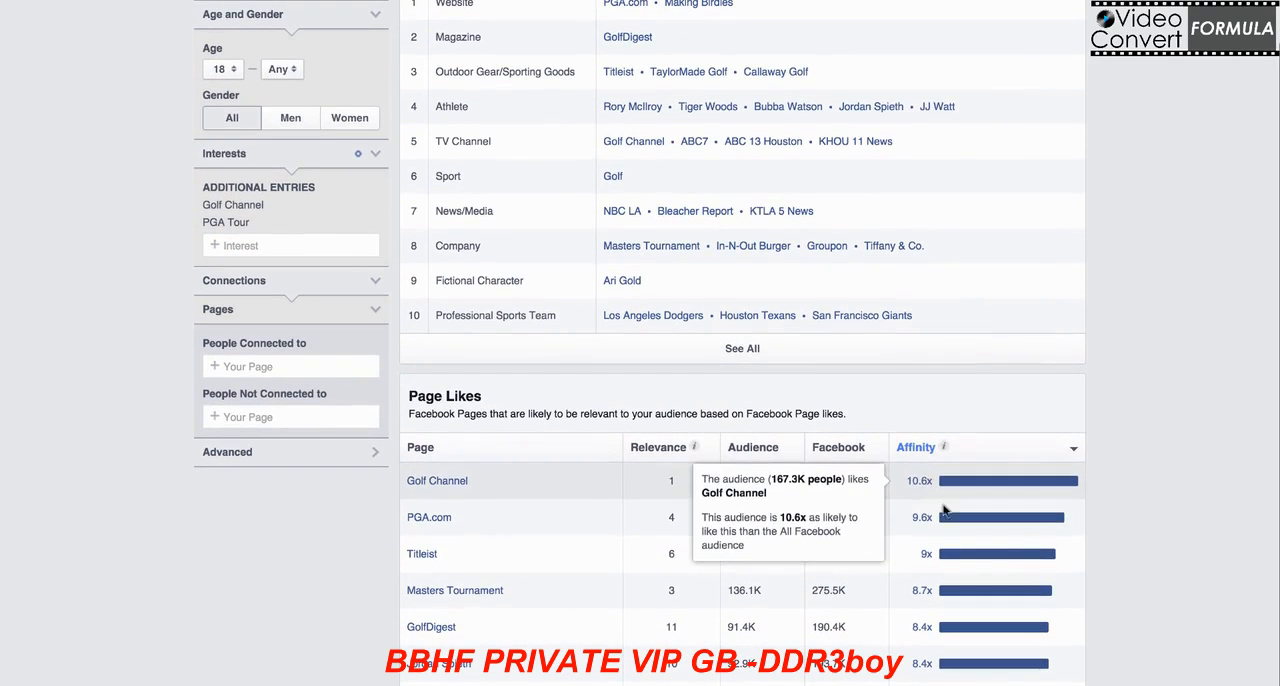
pyautogui.rightClick(418, 556)
pyautogui.press('Escape')
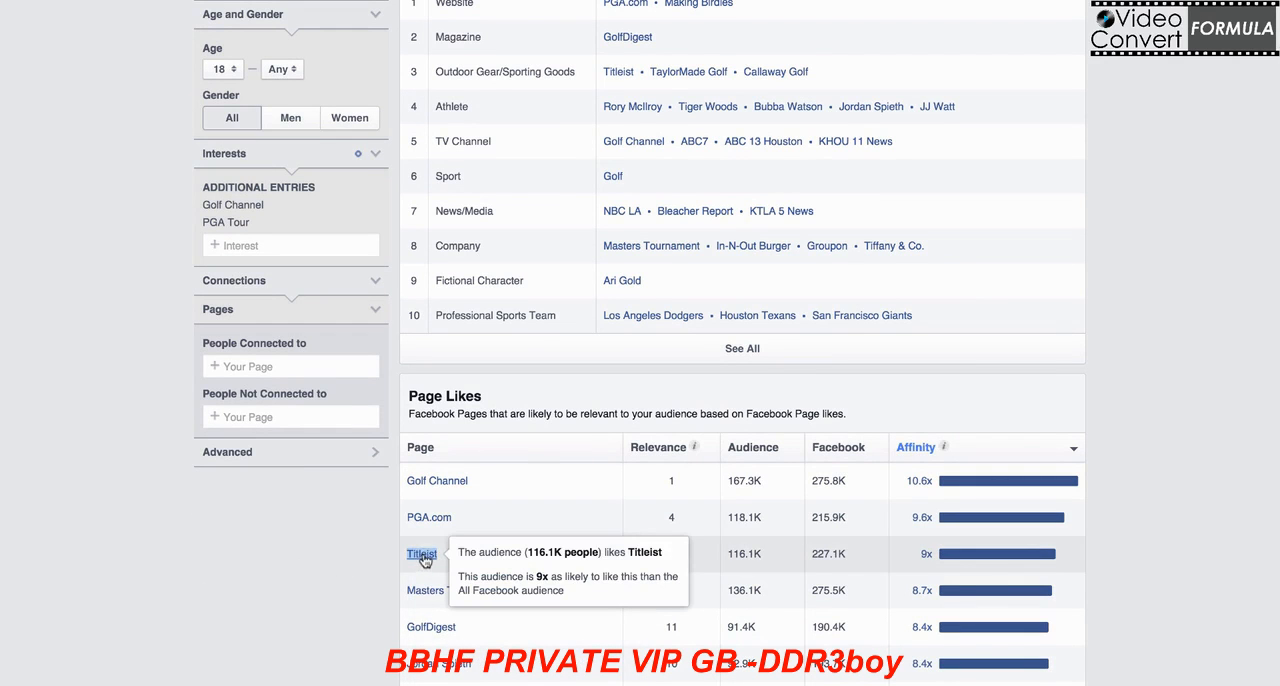
pyautogui.rightClick(422, 556)
pyautogui.press('Escape')
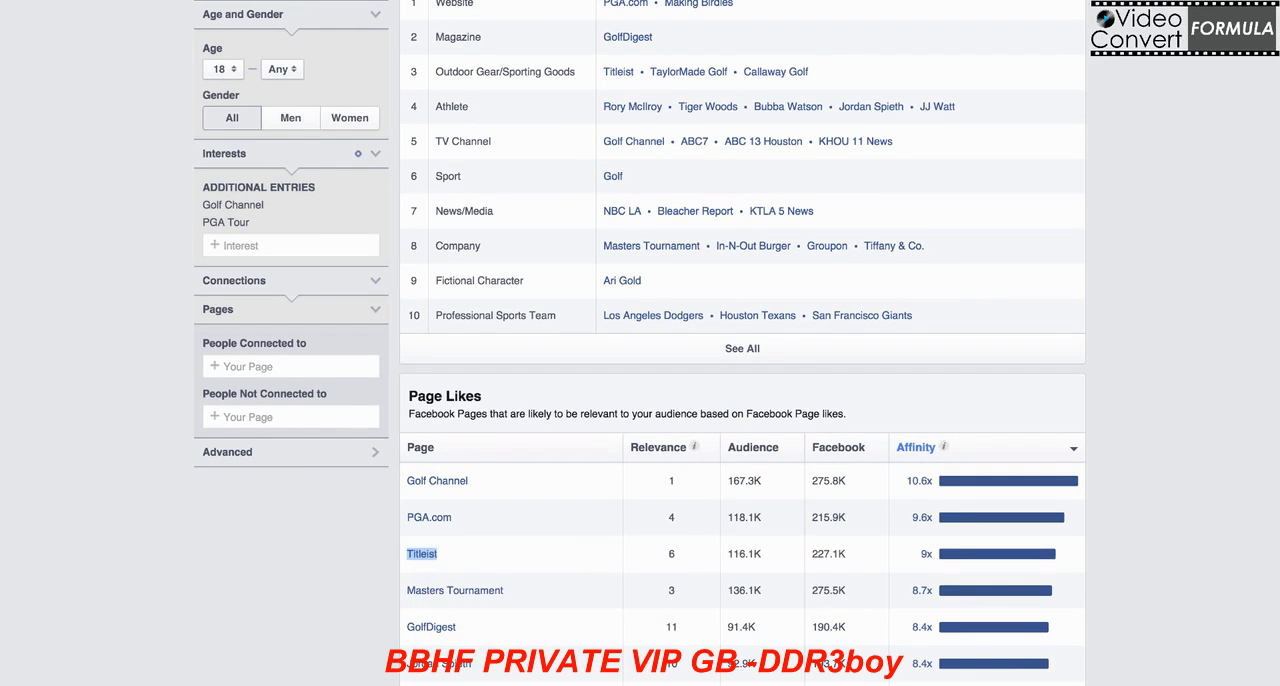
pyautogui.click(422, 553)
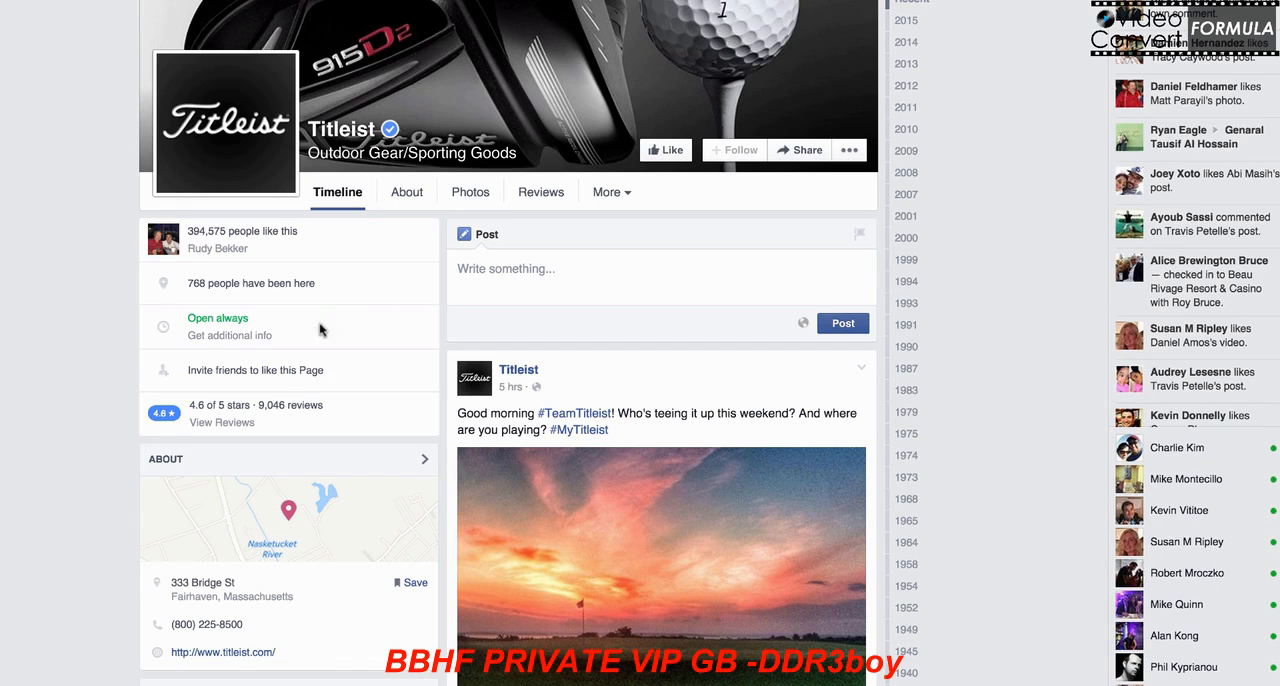
# Step: Open the titleist.com website linked on the Titleist page, dismiss its sign-up popup and look over the homepage
pyautogui.rightClick(218, 655)
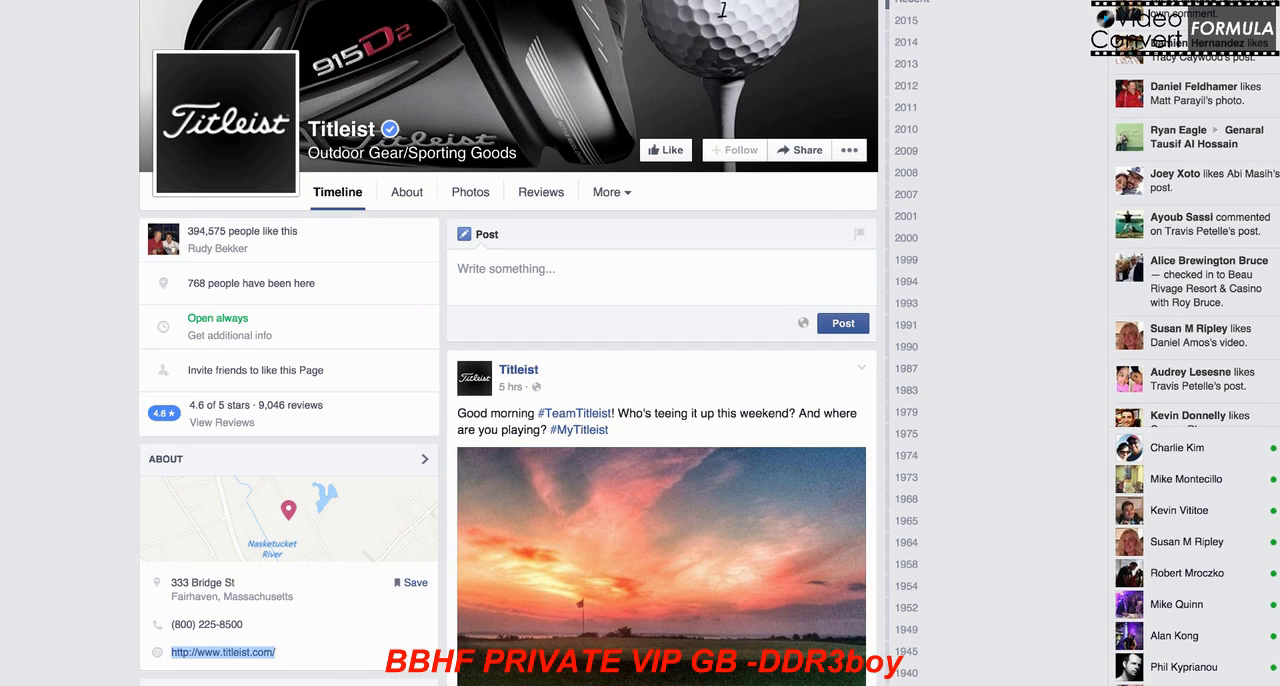
pyautogui.click(228, 2)
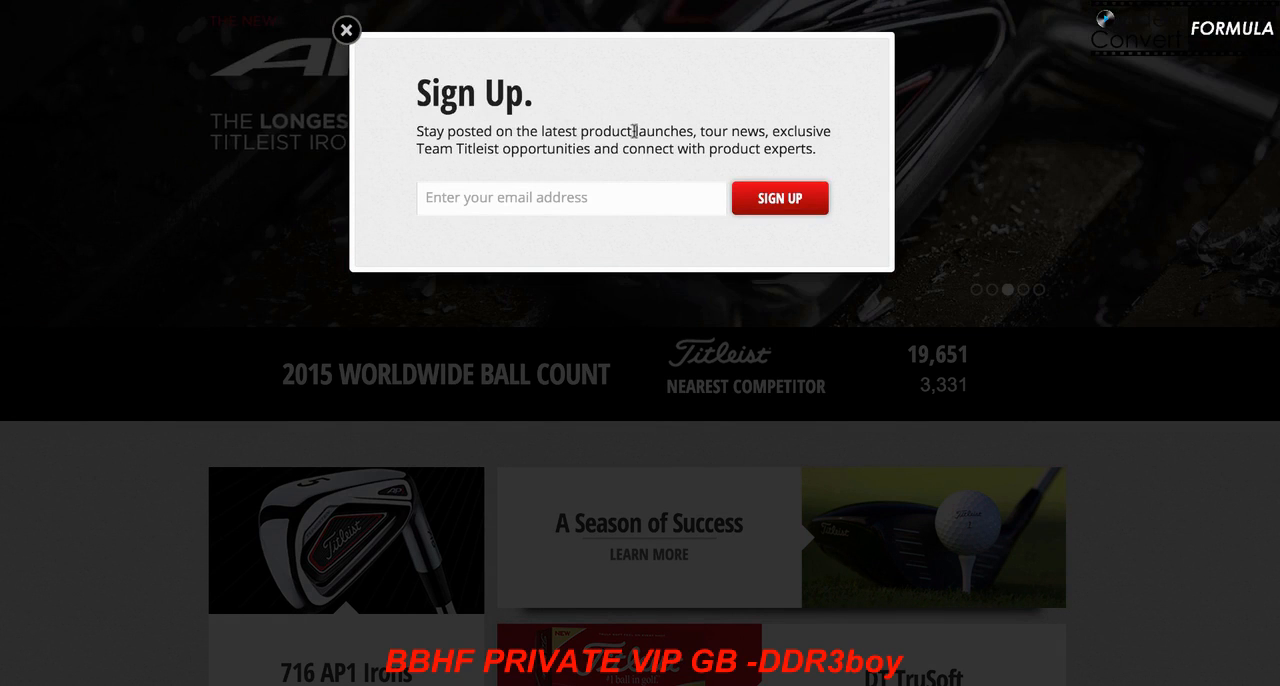
pyautogui.click(347, 31)
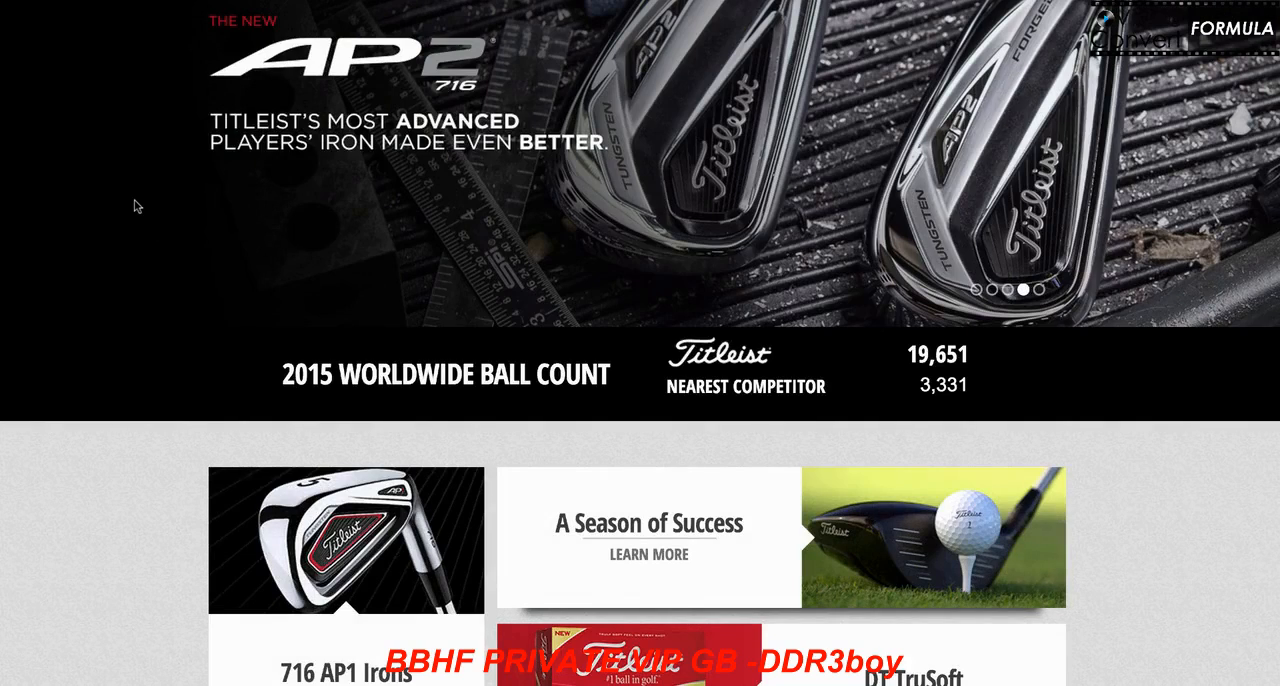
pyautogui.scroll(-2, 134, 206)
pyautogui.scroll(2, 137, 209)
pyautogui.scroll(-1, 137, 209)
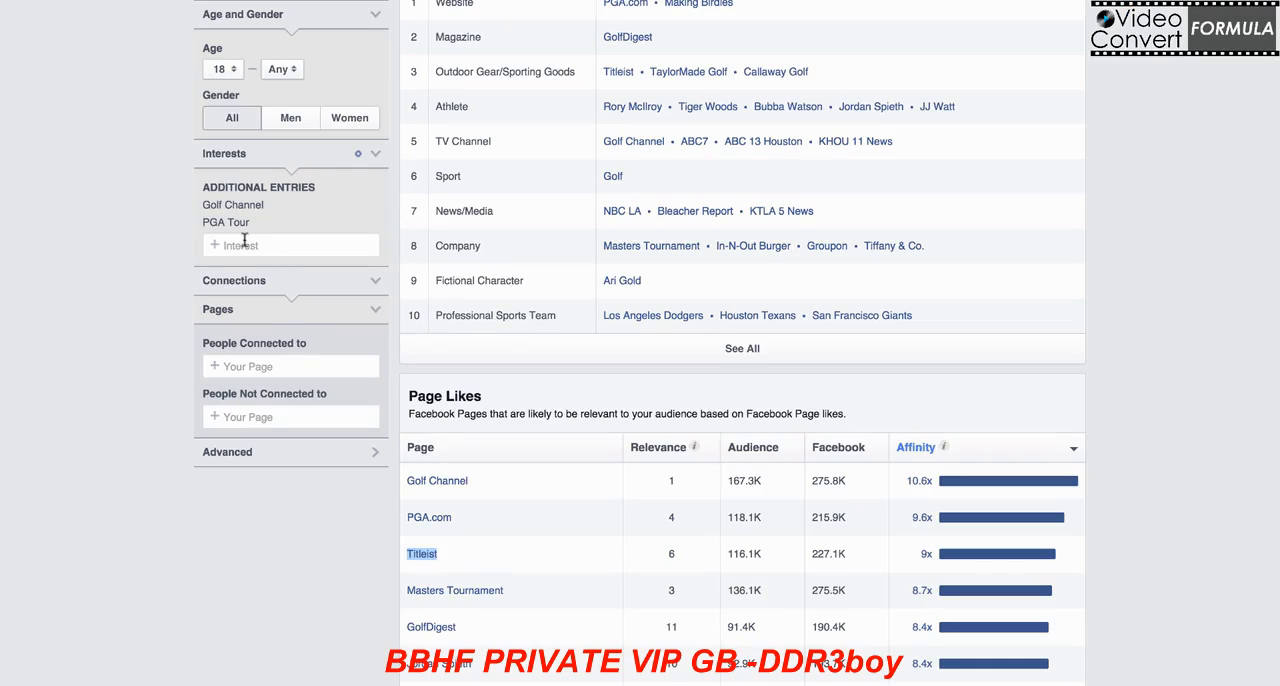
# Step: Return to the audience page, add Titleist as a third interest and review the Page Likes
pyautogui.click(252, 244)
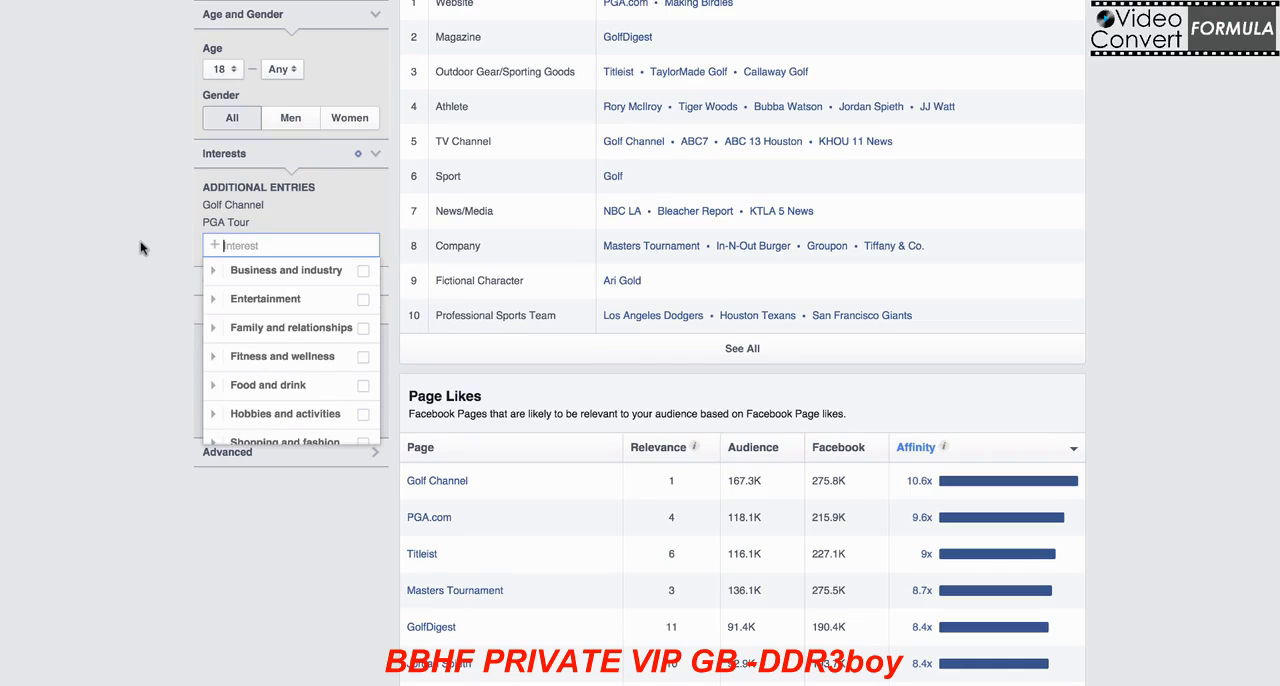
pyautogui.write('titleist')
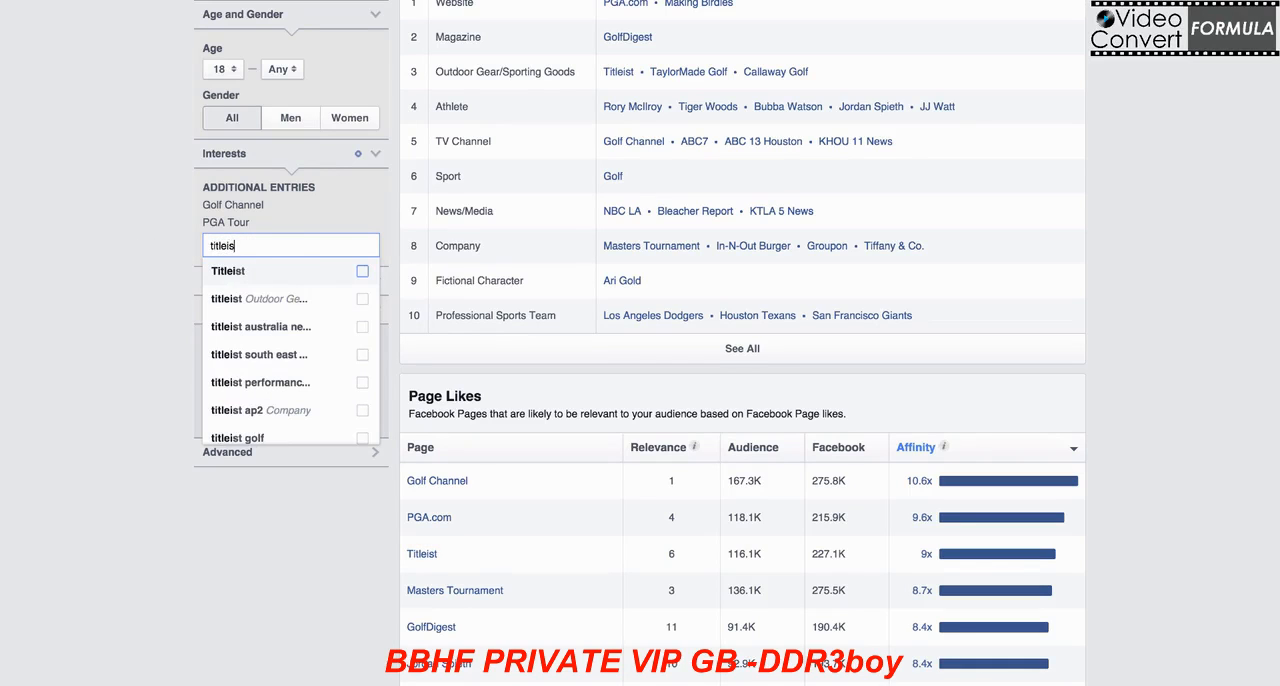
pyautogui.click(270, 274)
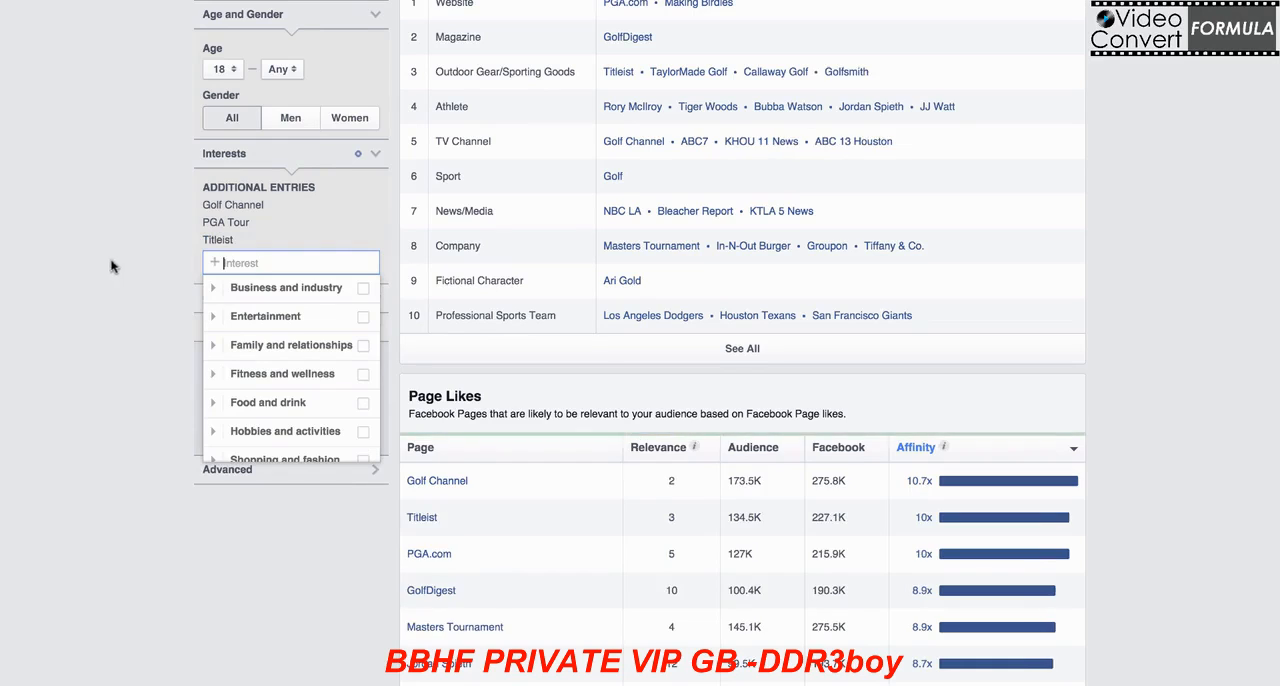
pyautogui.scroll(3, 102, 262)
pyautogui.scroll(-3, 102, 262)
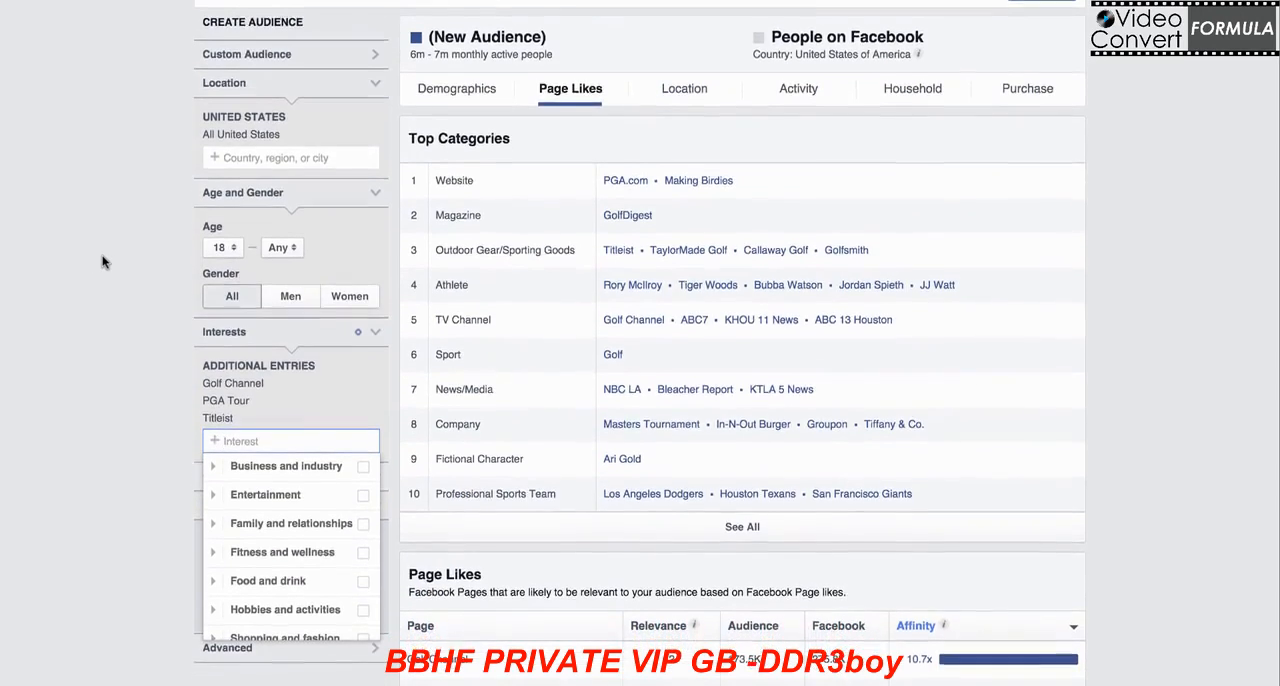
# Step: Add Golf Digest as a fourth interest of the audience and review the updated Page Likes
pyautogui.scroll(-2, 102, 262)
pyautogui.click(103, 262)
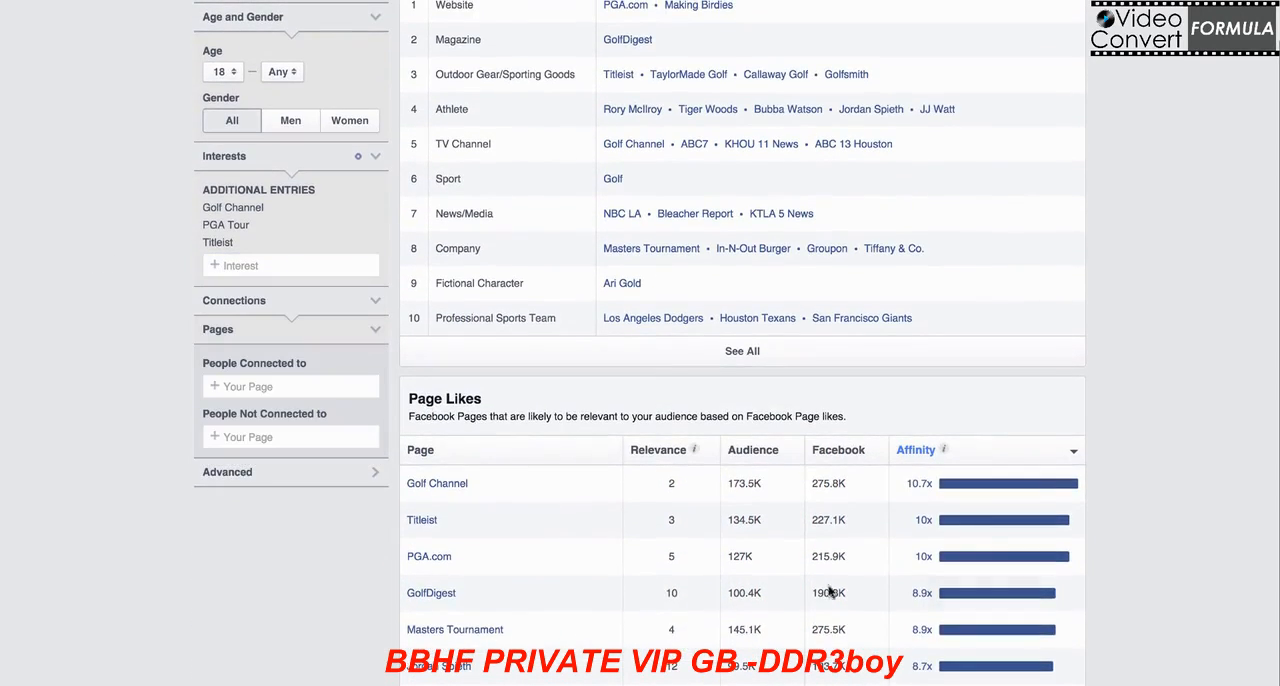
pyautogui.moveTo(922, 479)
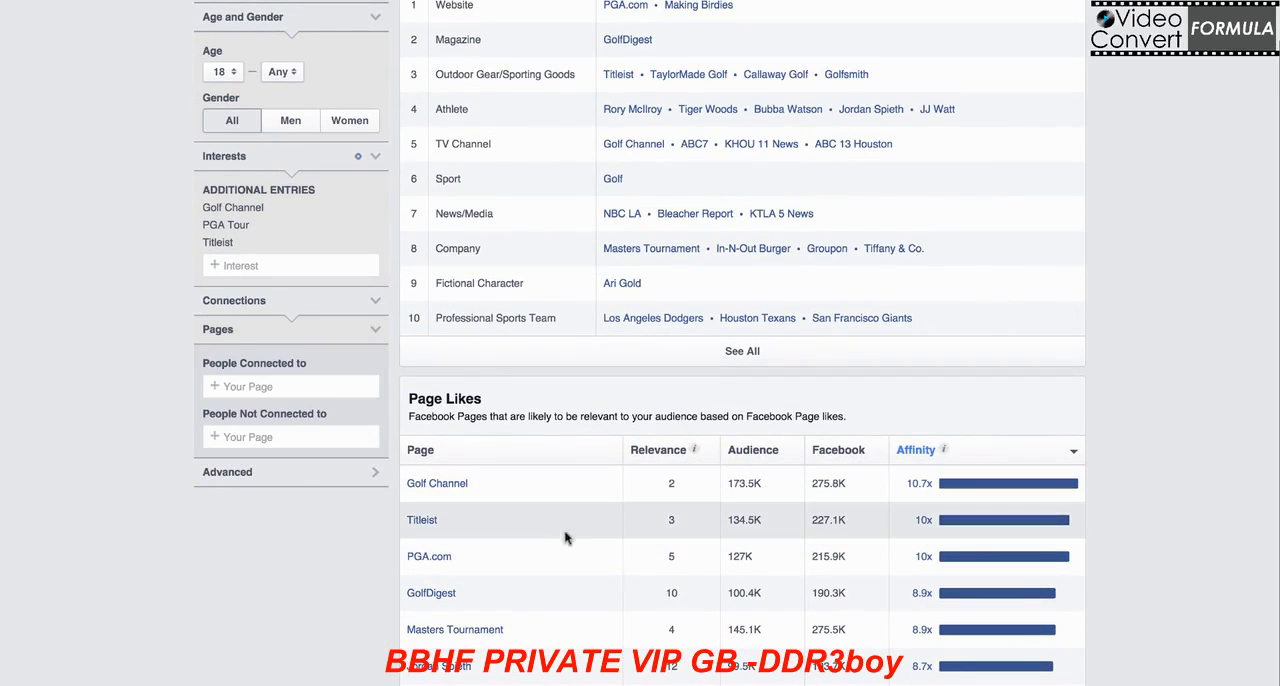
pyautogui.moveTo(436, 597)
pyautogui.click(298, 265)
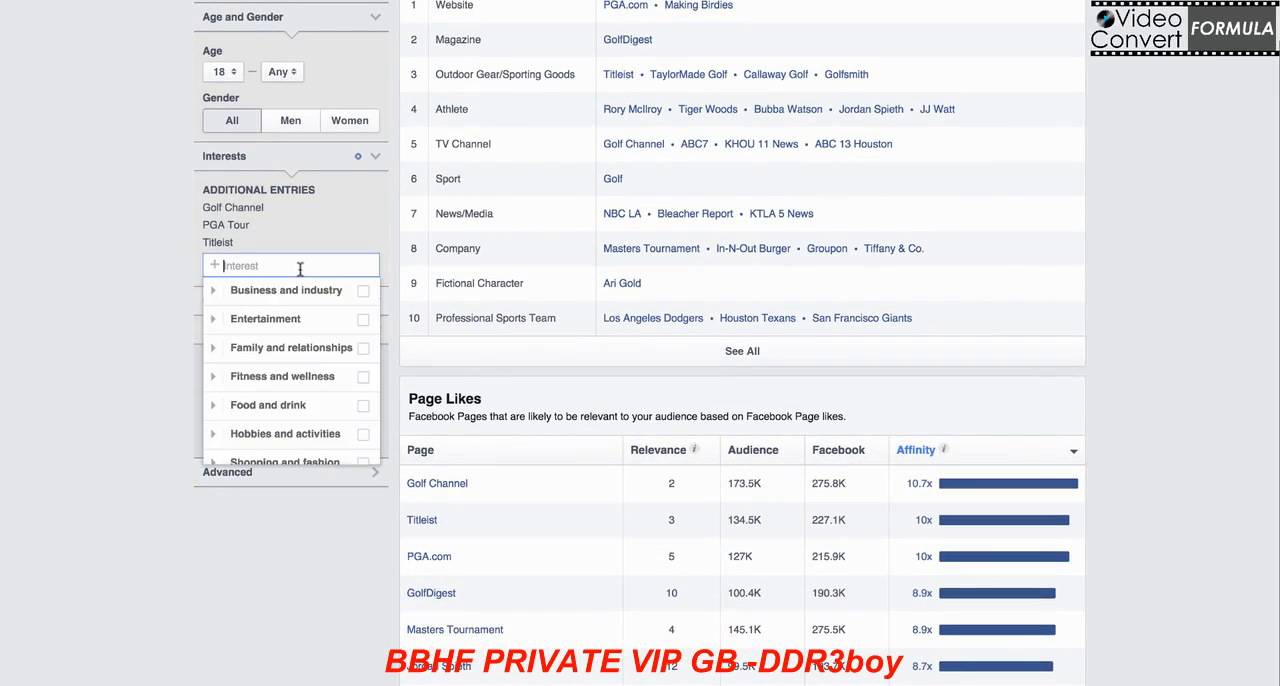
pyautogui.write('golf ')
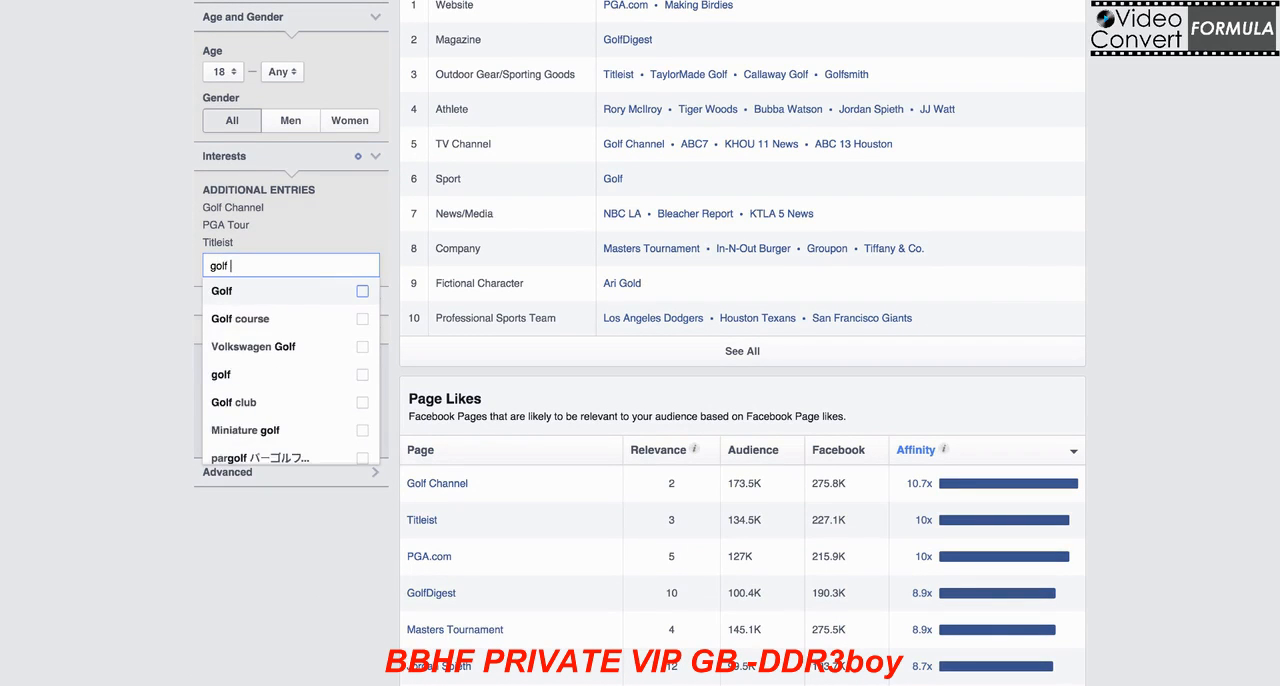
pyautogui.write('dige')
pyautogui.click(303, 291)
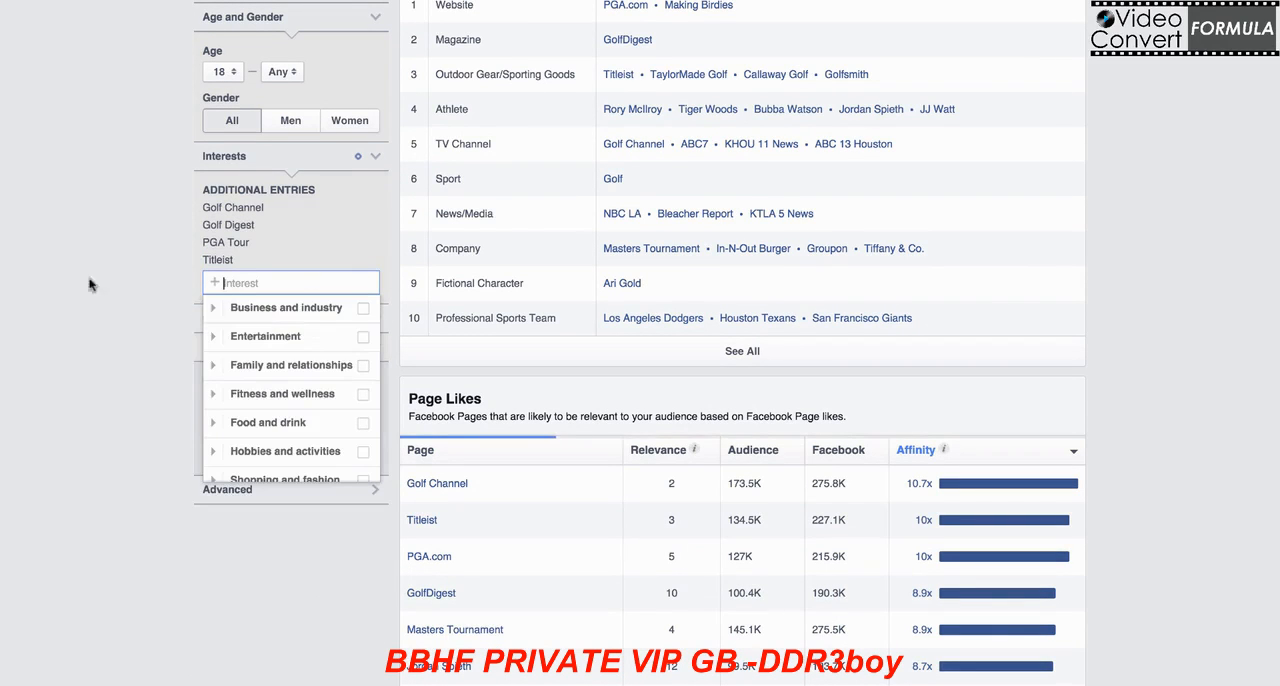
pyautogui.scroll(2, 97, 261)
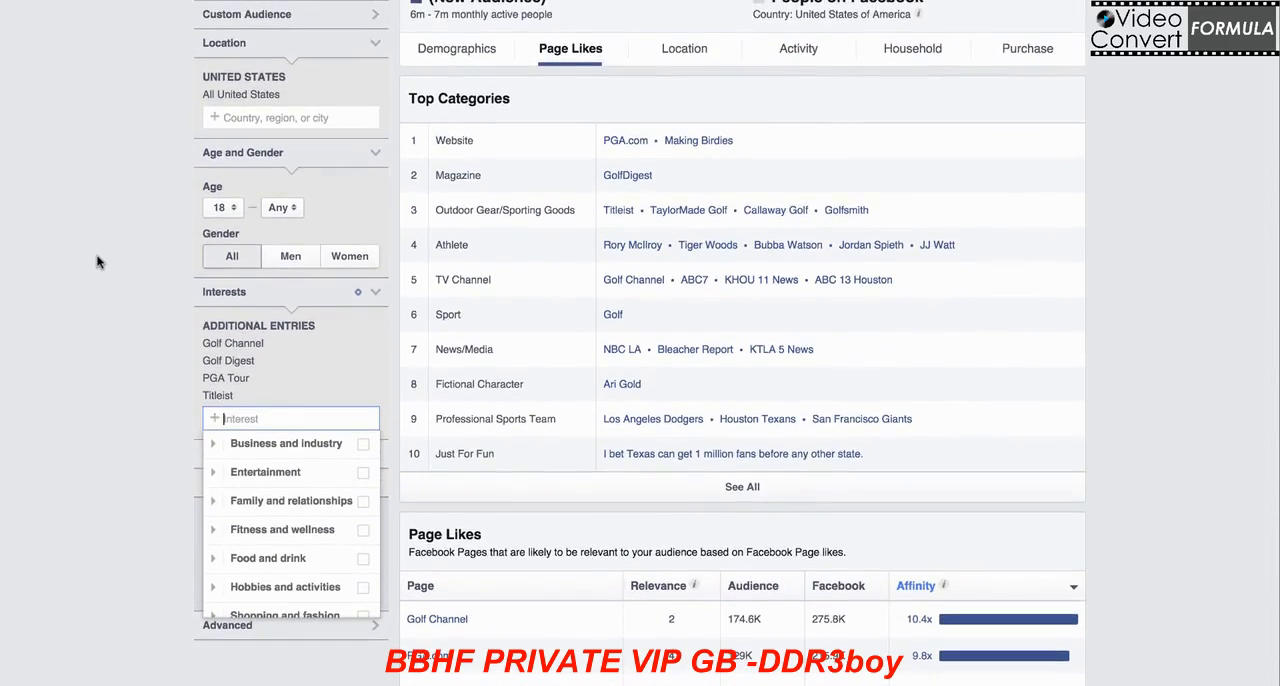
pyautogui.scroll(-1, 97, 261)
pyautogui.scroll(-1, 97, 261)
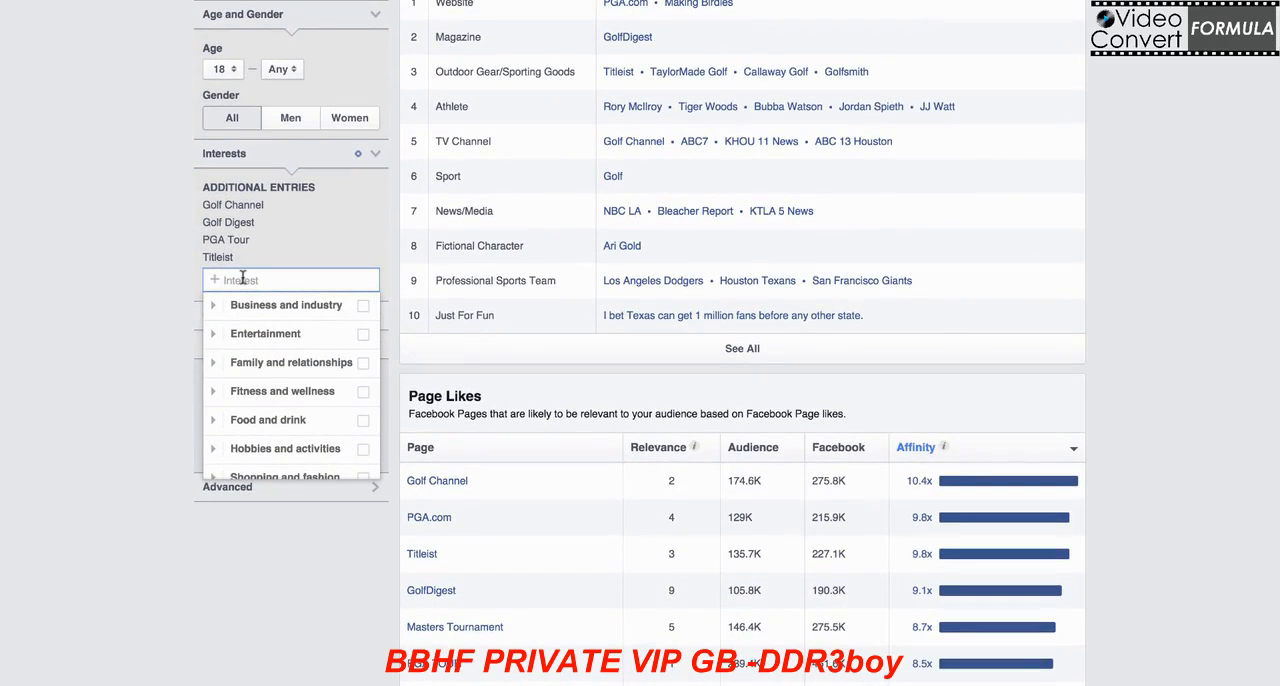
pyautogui.click(397, 616)
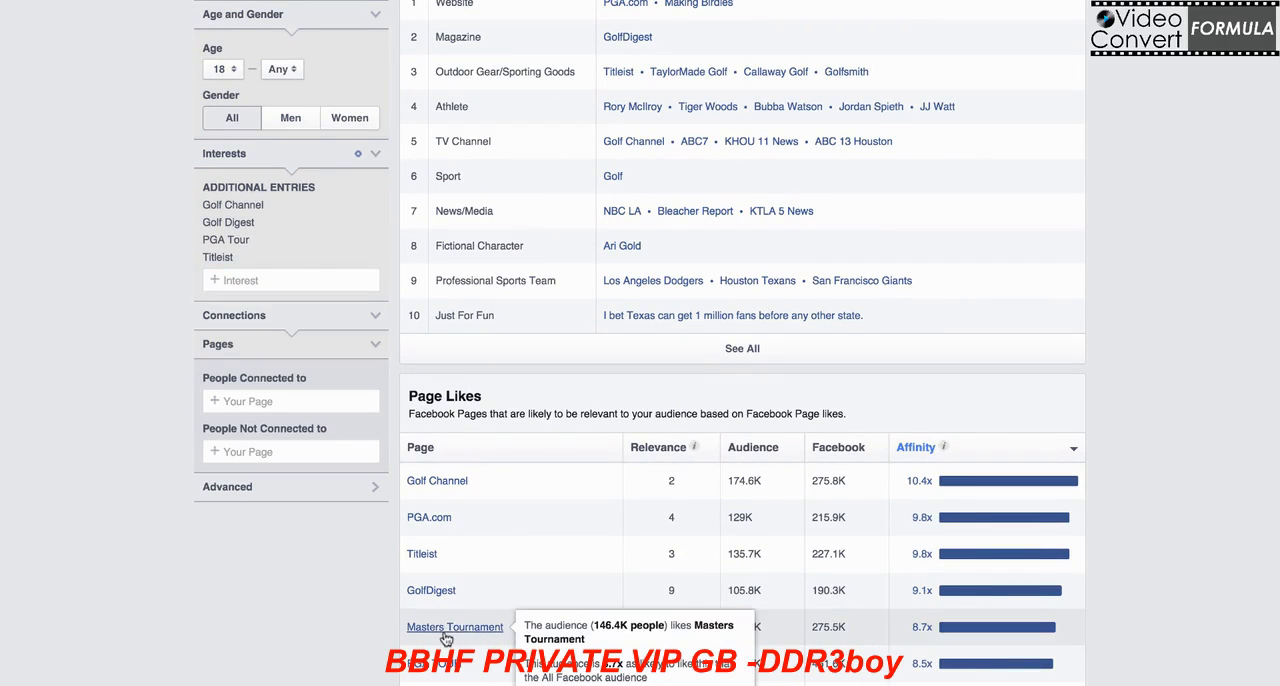
# Step: Add Masters Tournament as another interest and check the resulting audience size and top categories
pyautogui.click(245, 280)
pyautogui.write('mater')
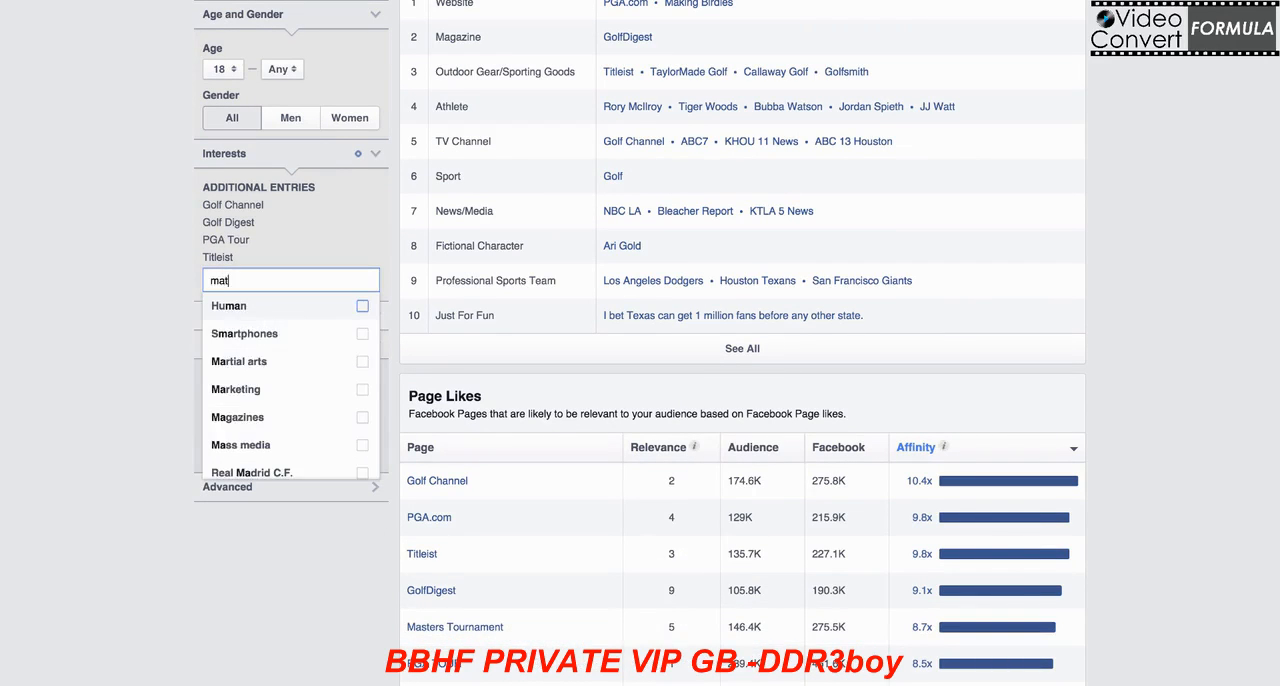
pyautogui.press('BackSpace')
pyautogui.press('BackSpace')
pyautogui.press('BackSpace')
pyautogui.write('sters tour')
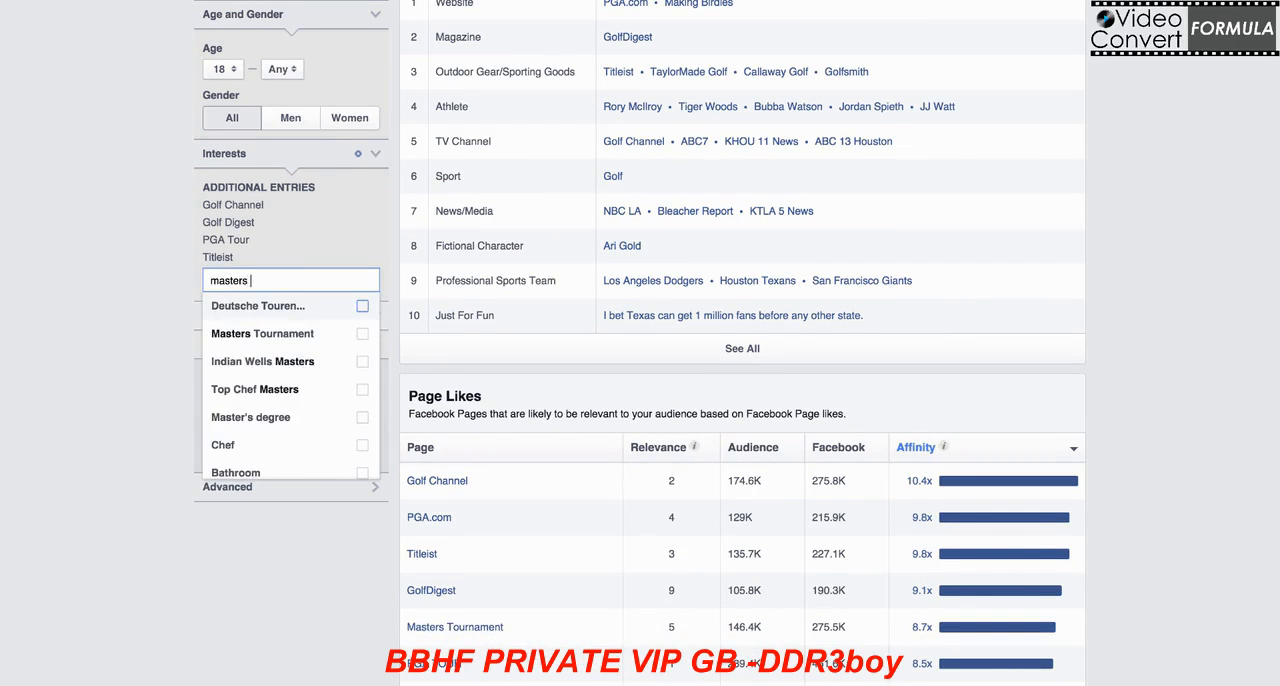
pyautogui.press('Return')
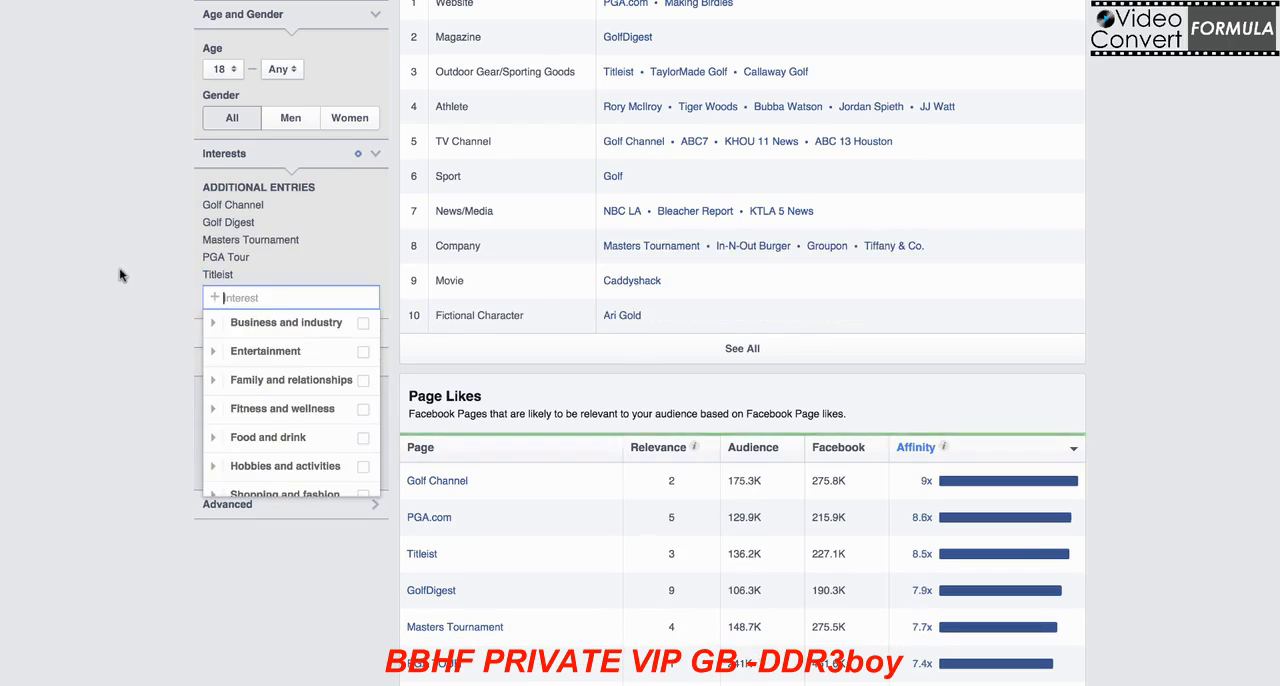
pyautogui.scroll(3, 120, 275)
pyautogui.scroll(1, 120, 275)
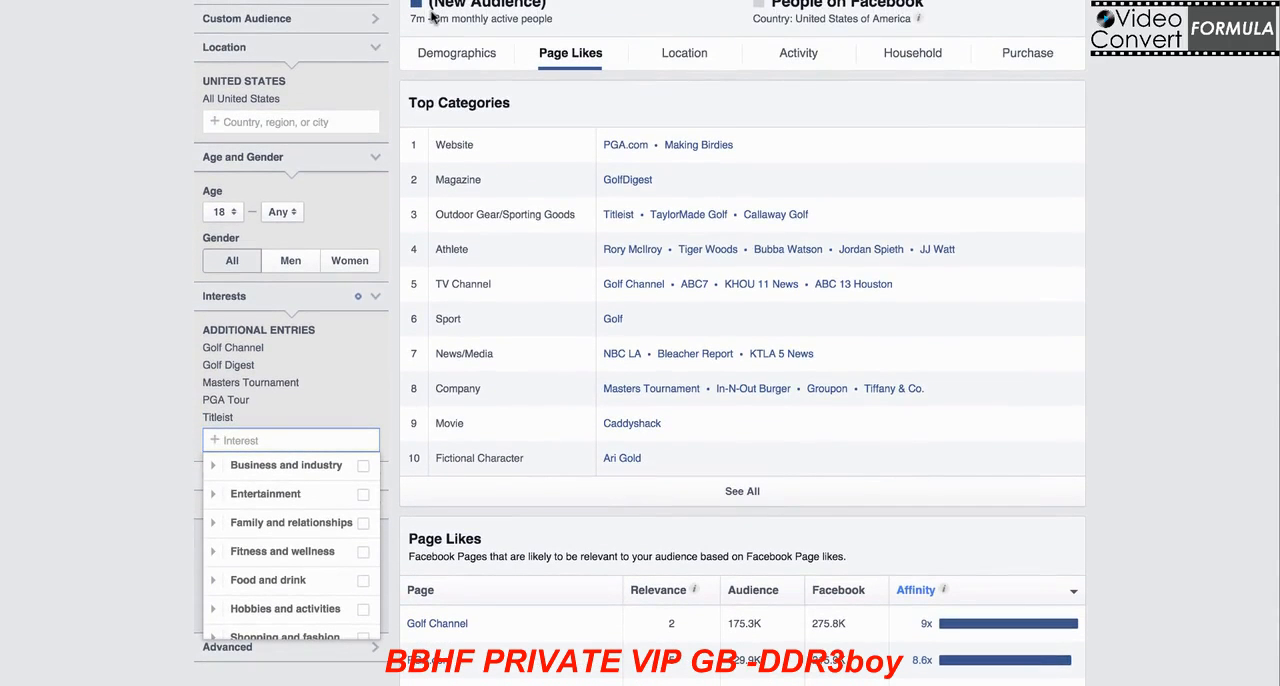
pyautogui.click(120, 172)
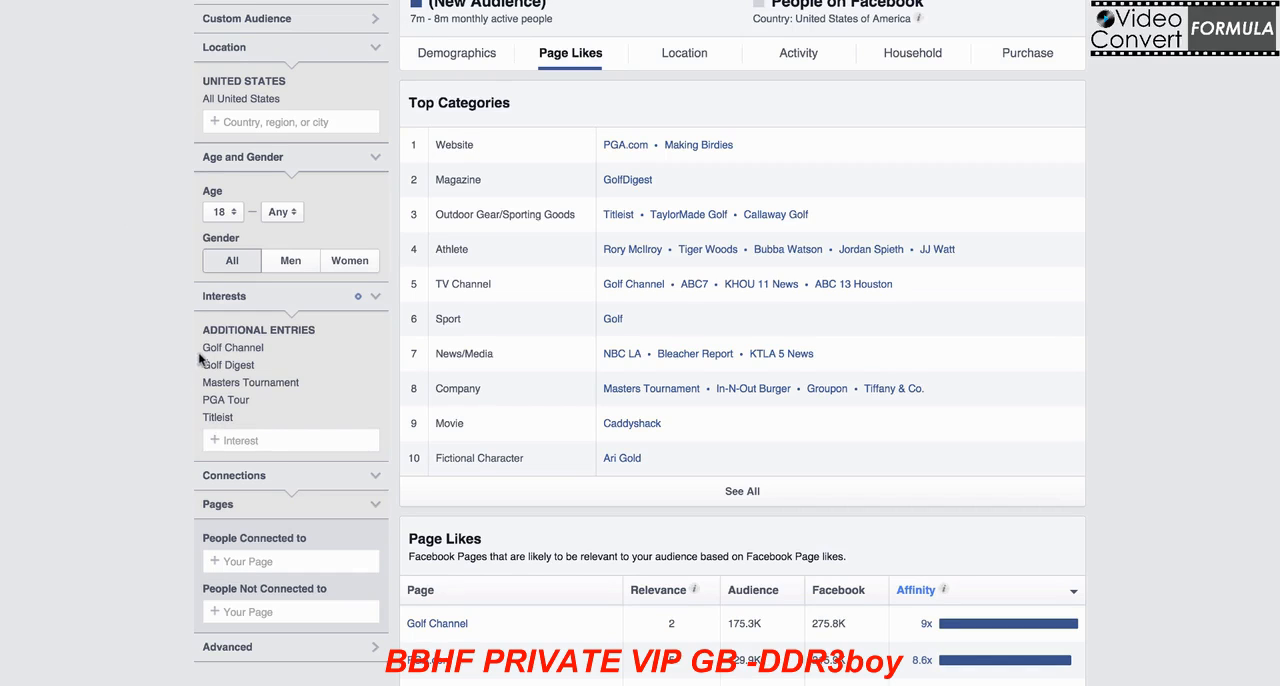
# Step: Examine the list of added interests and compare it with the pages in the Outdoor Gear/Sporting Goods category
pyautogui.moveTo(197, 333); pyautogui.dragTo(345, 423)
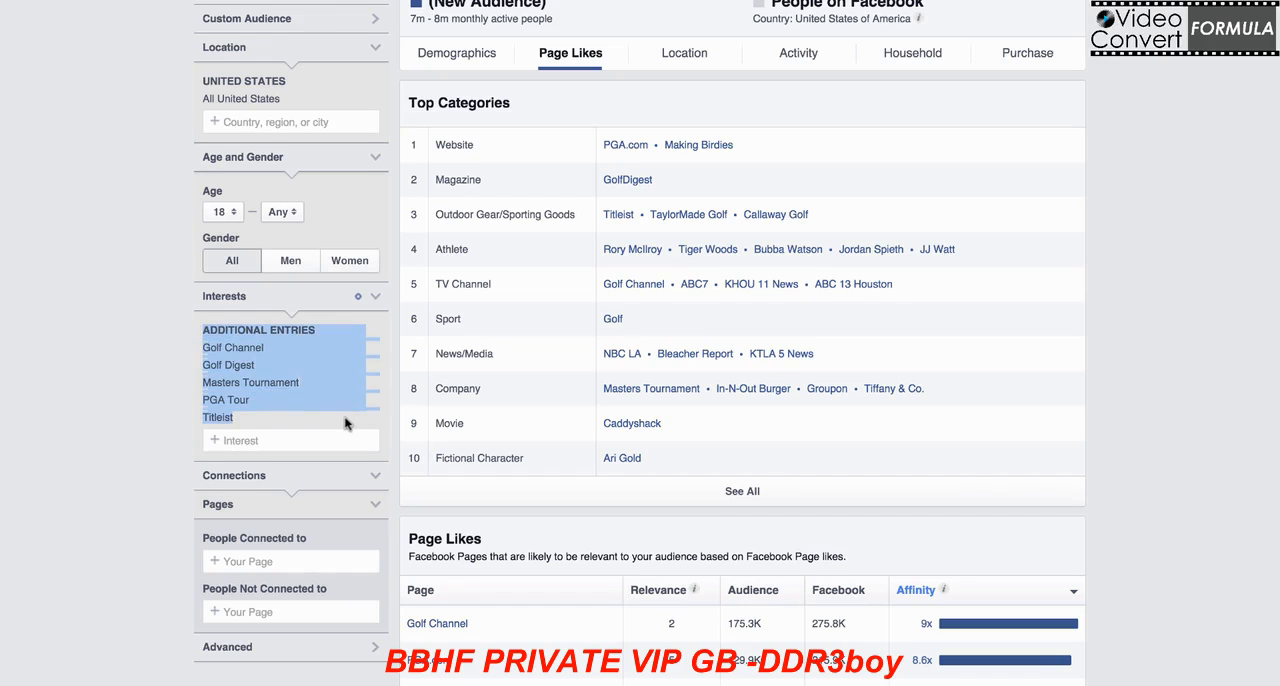
pyautogui.click(93, 403)
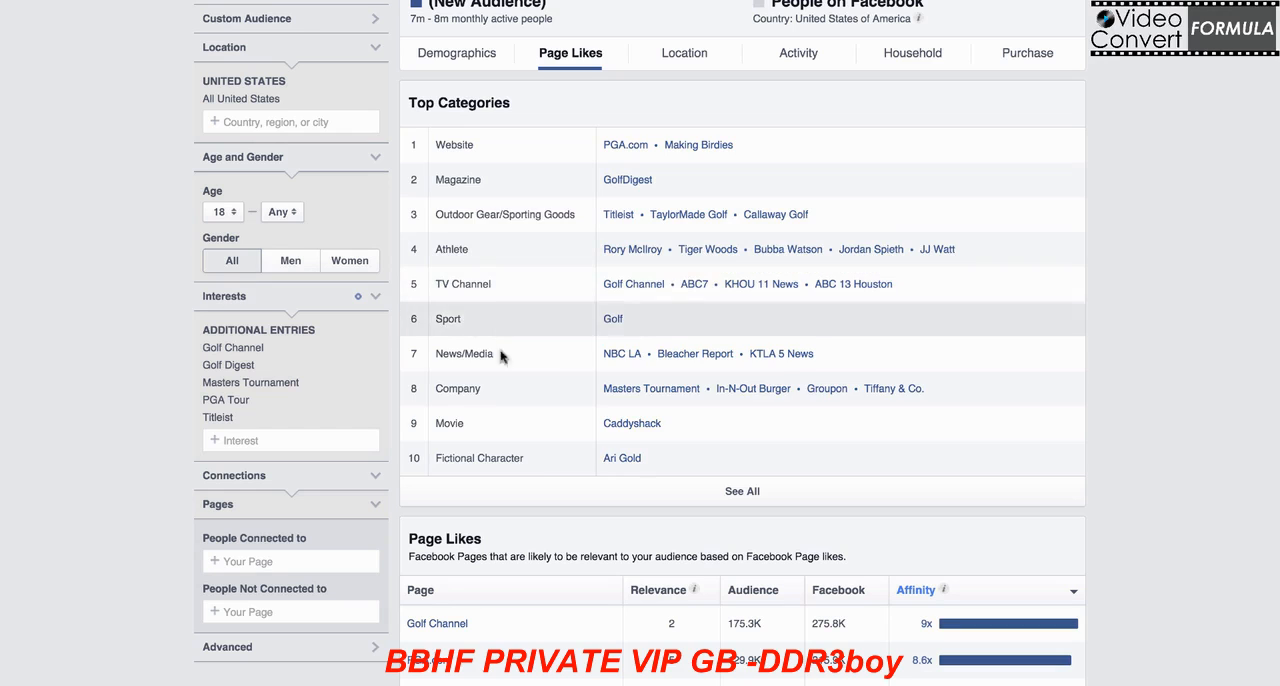
pyautogui.moveTo(182, 354)
pyautogui.mouseDown()
pyautogui.moveTo(316, 368)
pyautogui.moveTo(182, 419)
pyautogui.moveTo(240, 420)
pyautogui.moveTo(181, 350)
pyautogui.moveTo(201, 349)
pyautogui.mouseUp()
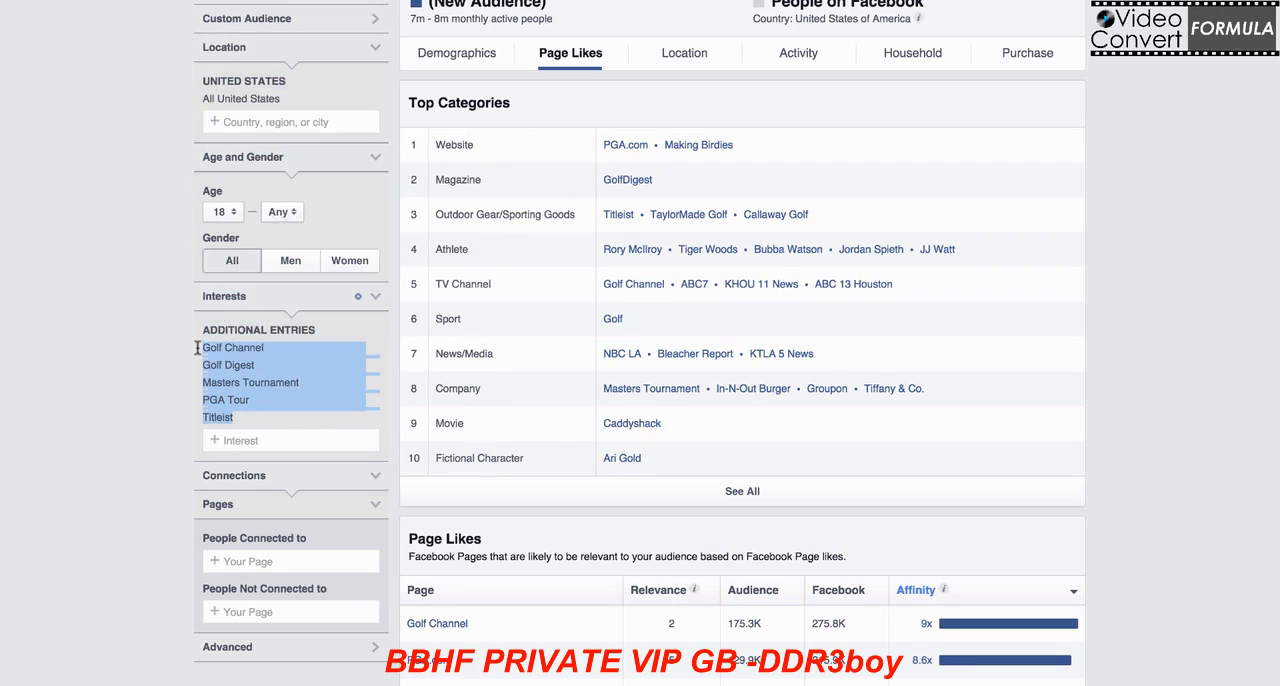
pyautogui.click(78, 496)
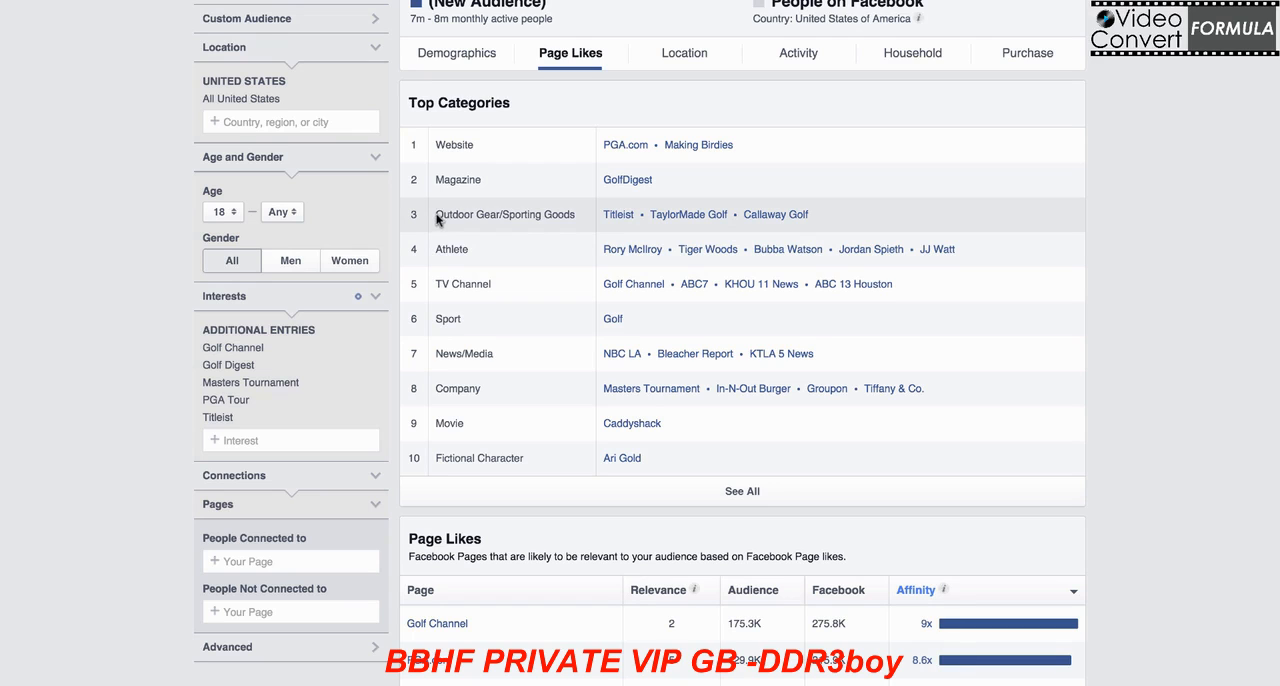
pyautogui.moveTo(436, 220); pyautogui.dragTo(577, 222)
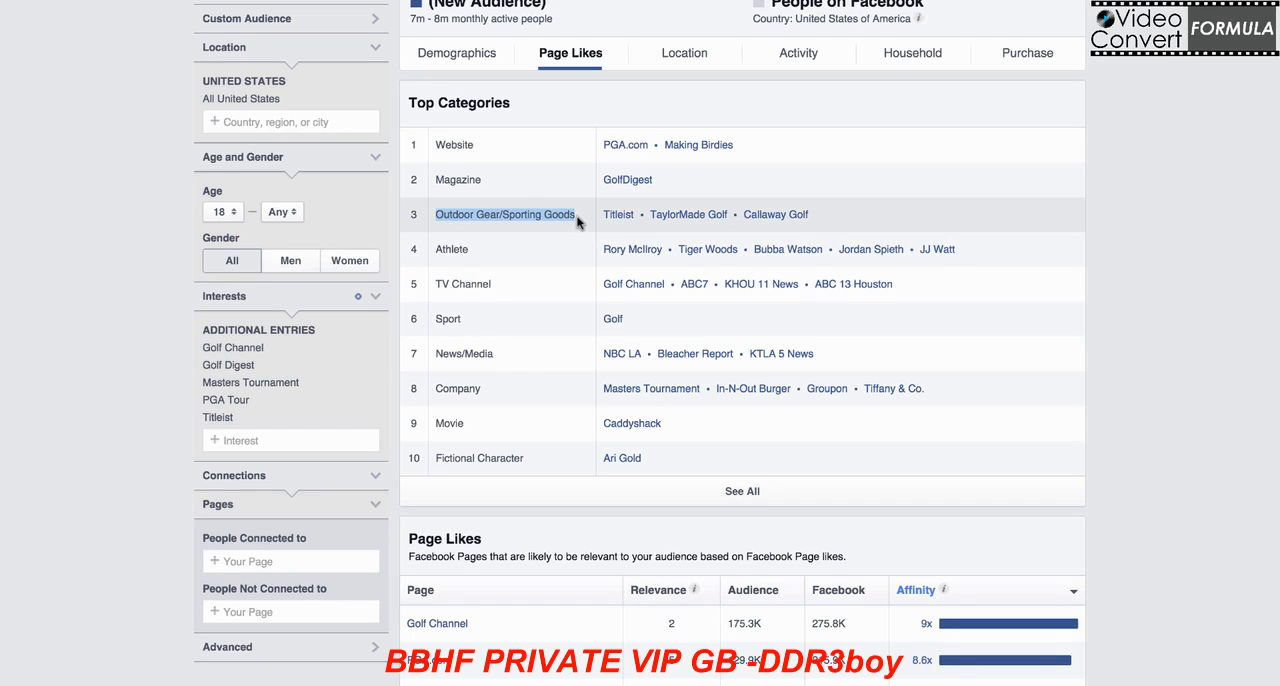
pyautogui.moveTo(809, 215); pyautogui.dragTo(598, 218)
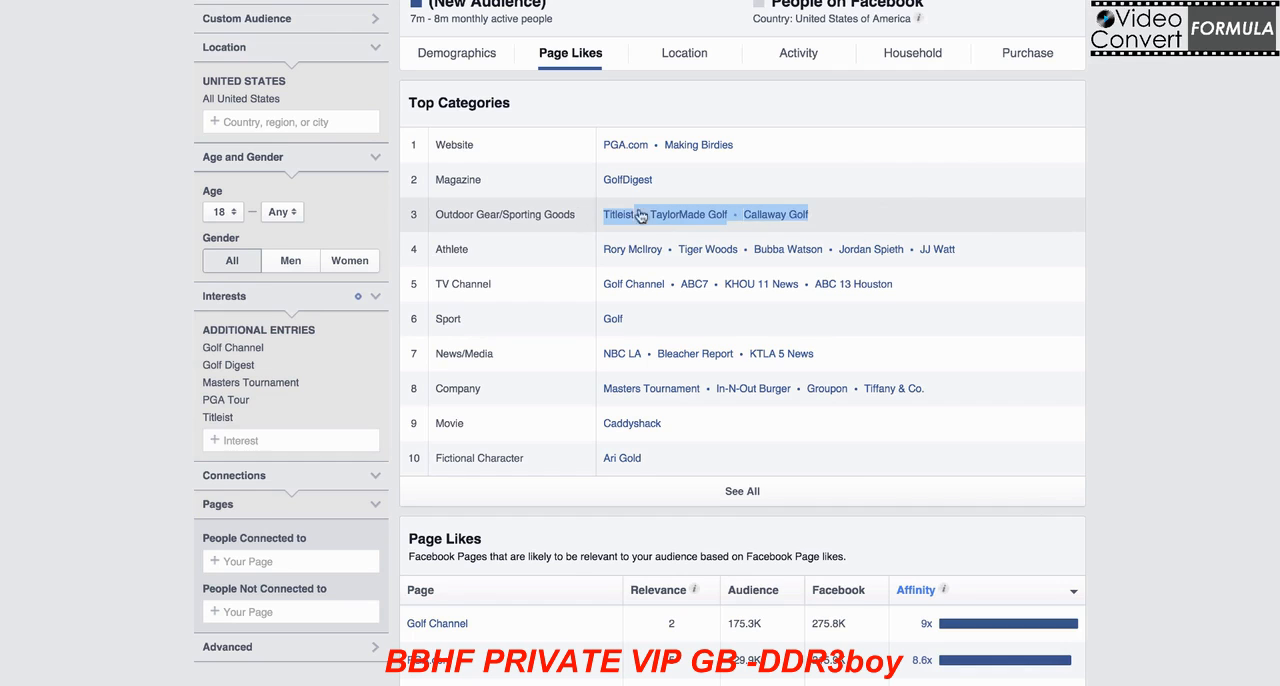
pyautogui.click(1135, 221)
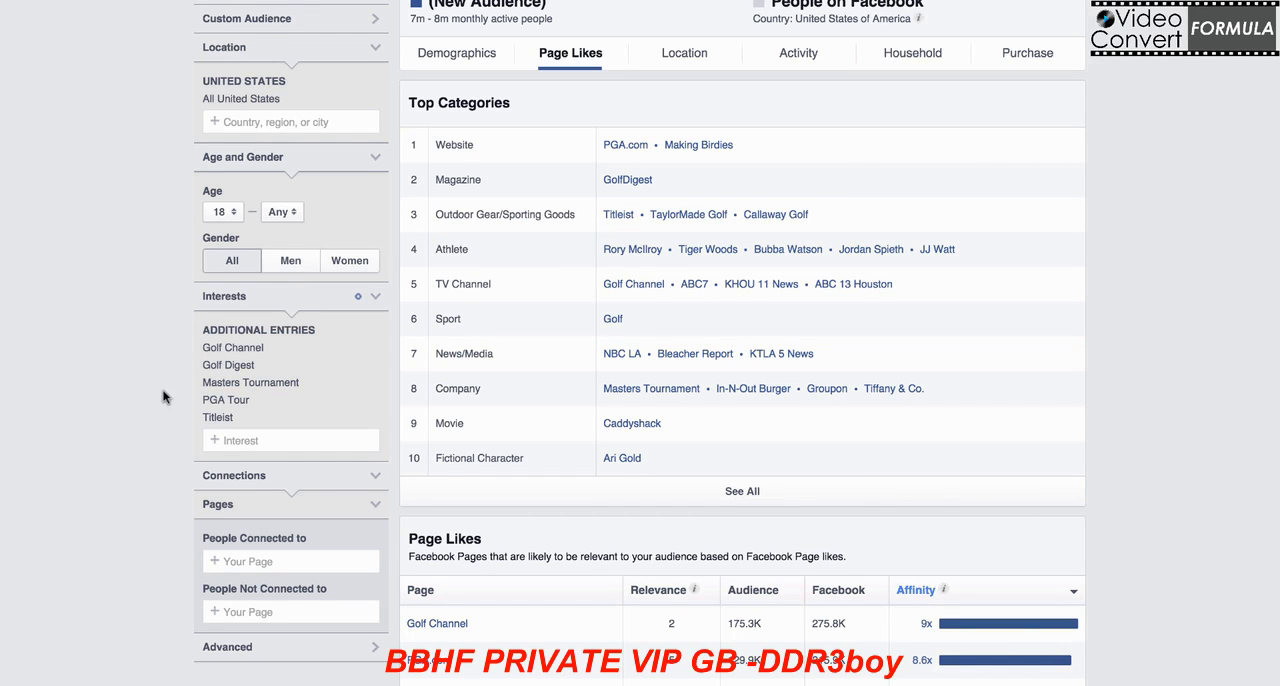
pyautogui.moveTo(201, 347); pyautogui.dragTo(334, 432)
pyautogui.click(91, 427)
# Step: Remove Golf Channel, Masters Tournament and PGA Tour from the audience's interests
pyautogui.click(376, 350)
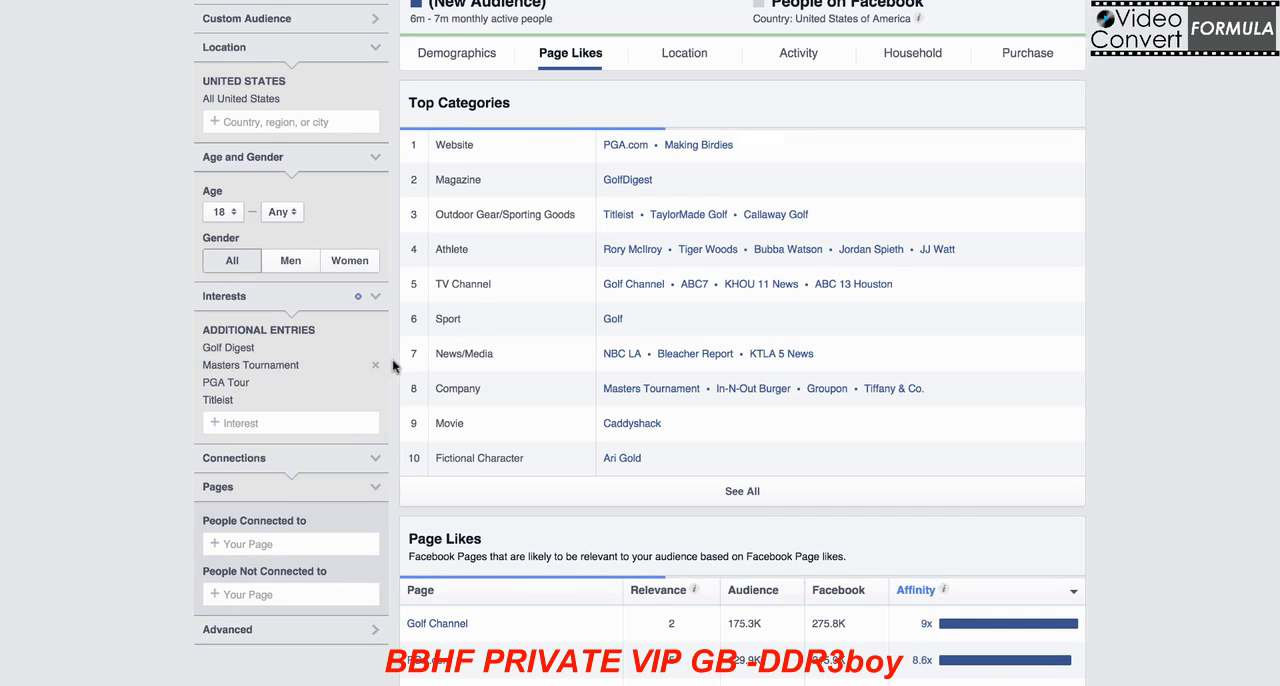
pyautogui.click(375, 365)
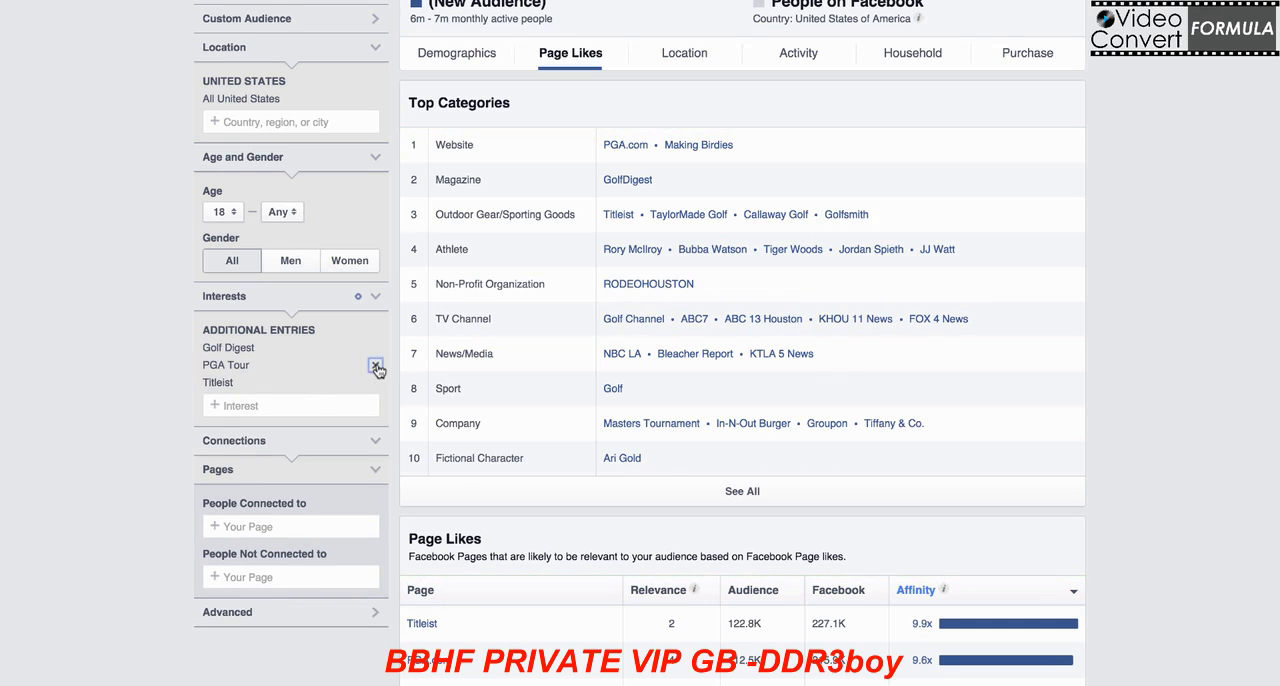
pyautogui.click(375, 365)
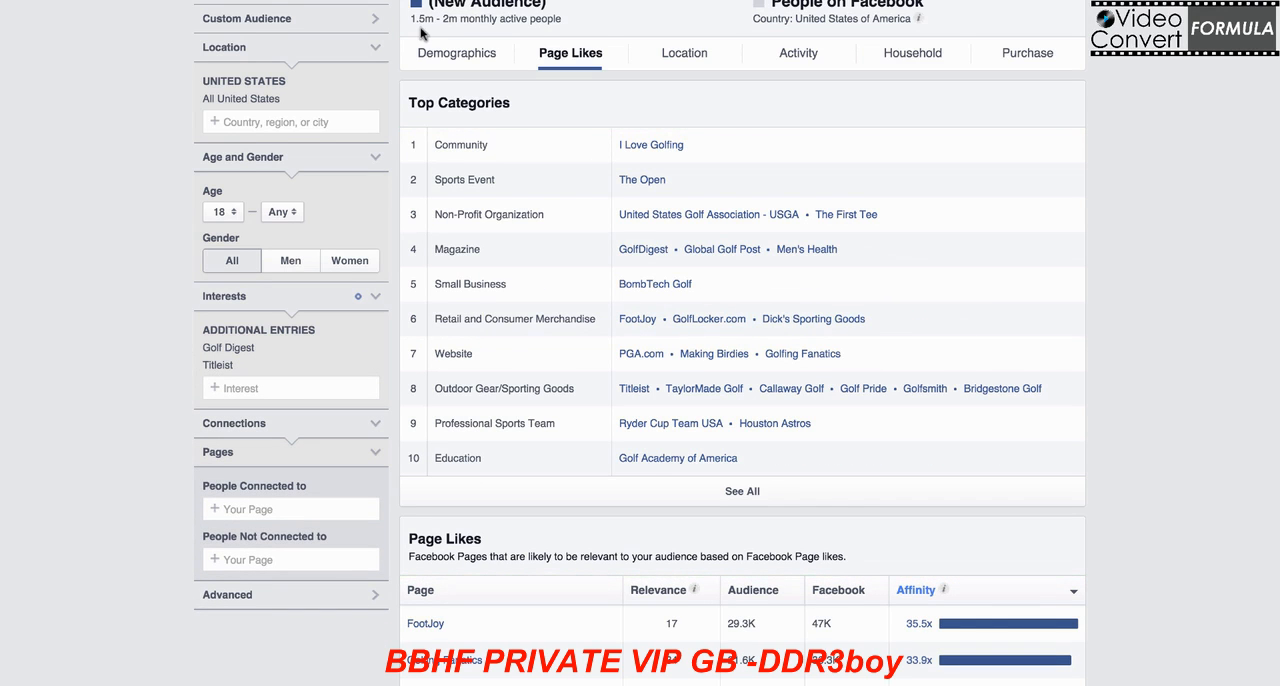
# Step: Search the interests for "taylormade golf" and add the taylormade golf entry to the audience
pyautogui.click(296, 388)
pyautogui.write('tayl')
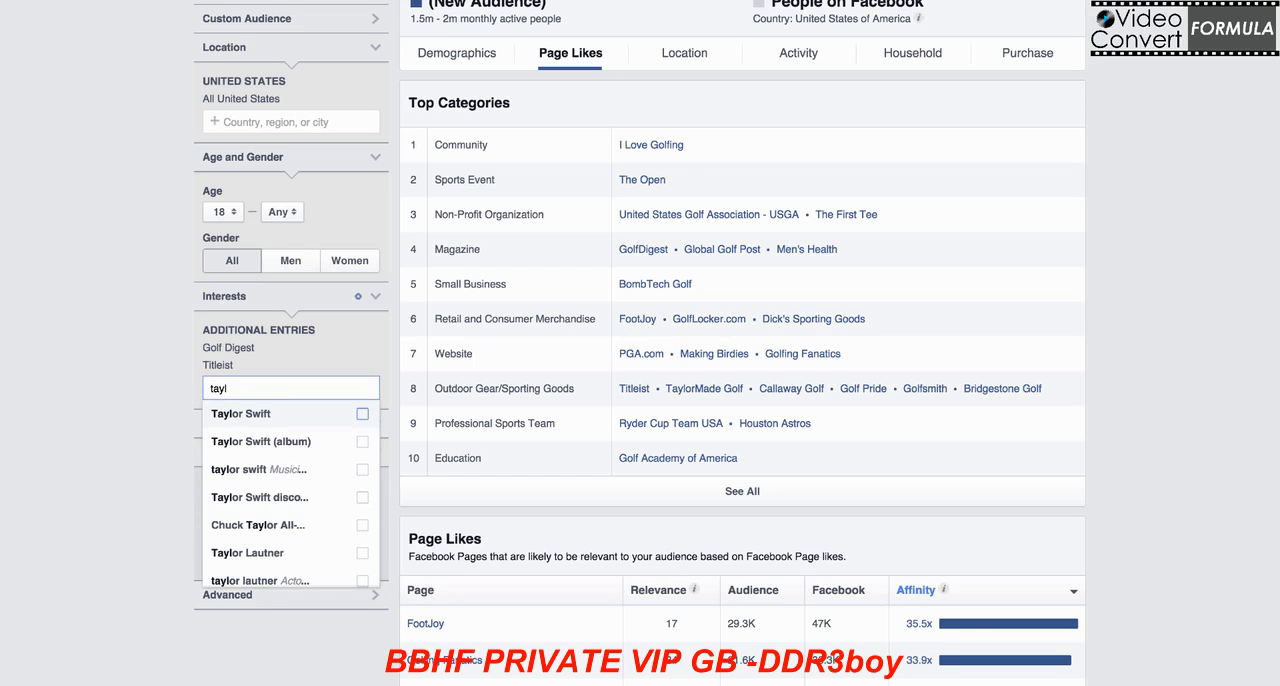
pyautogui.write('ormad')
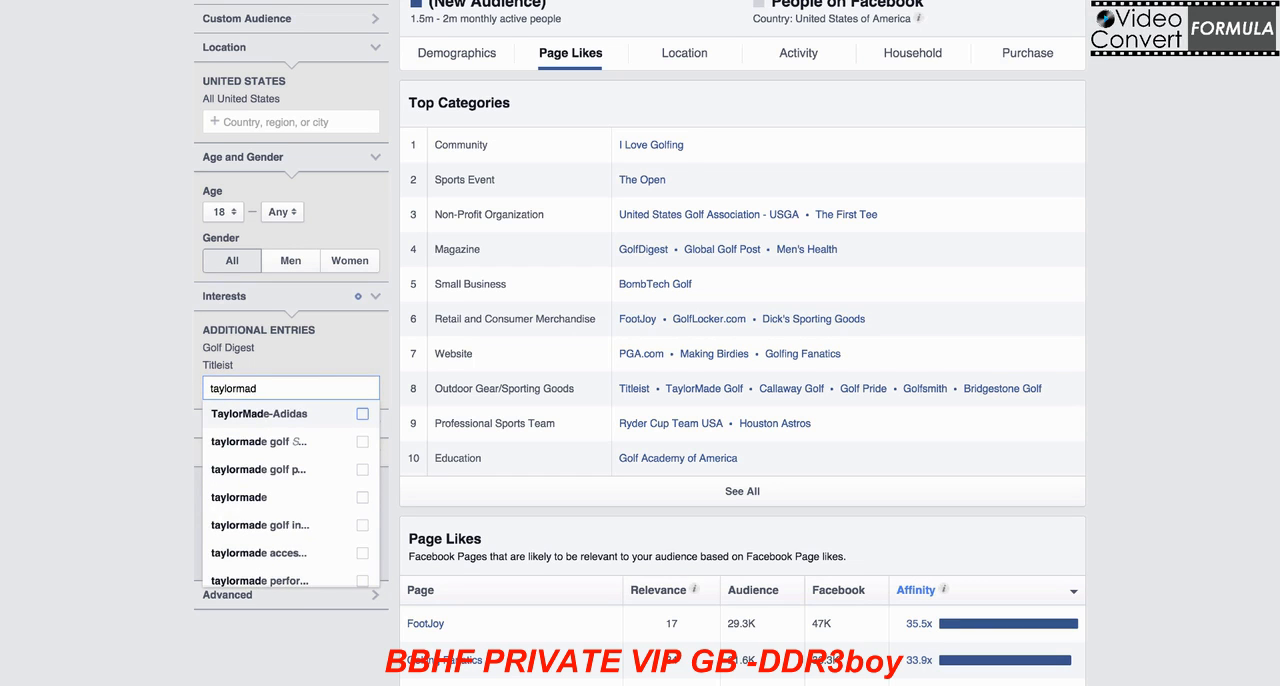
pyautogui.write('e golf')
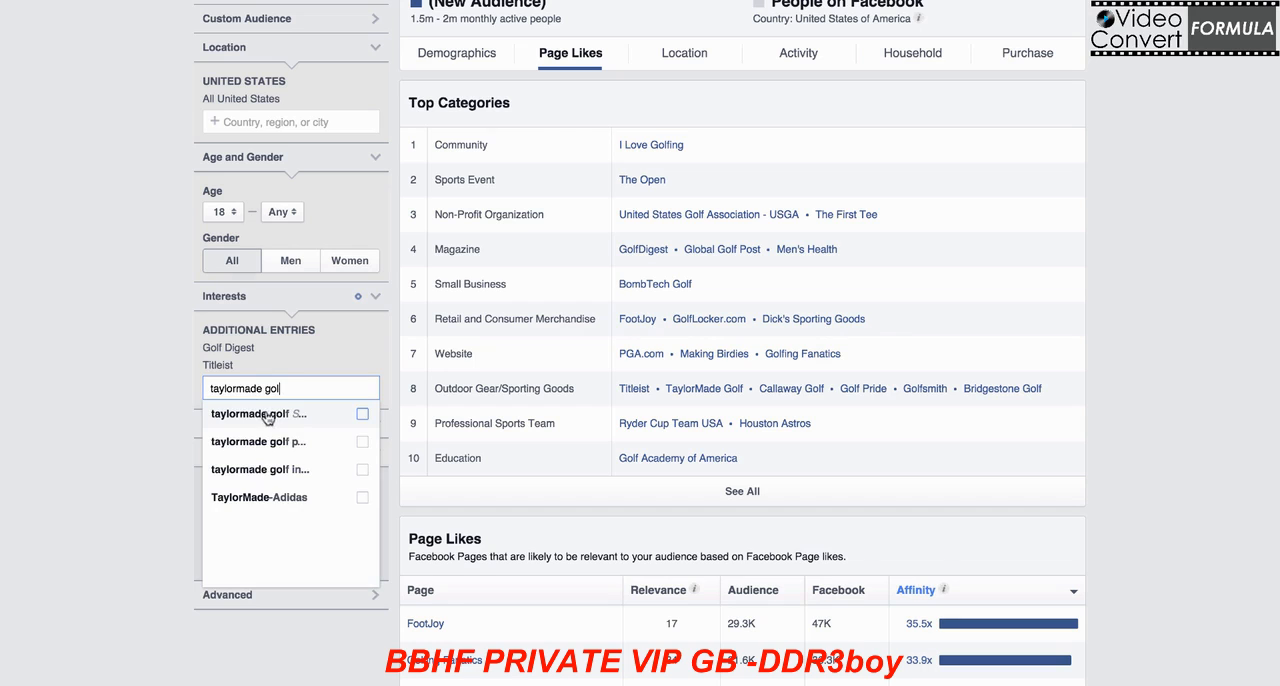
pyautogui.click(266, 415)
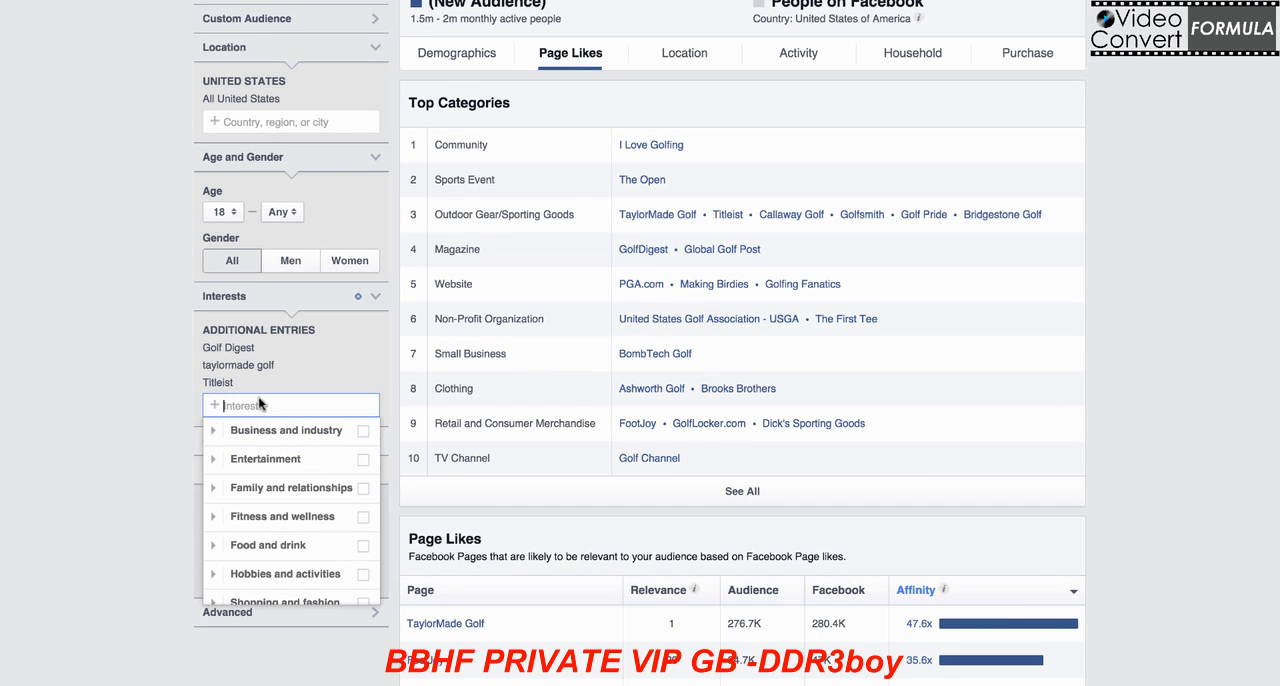
# Step: Add Callaway Golf Company and Golfsmith to the audience's interests
pyautogui.write('callaway go')
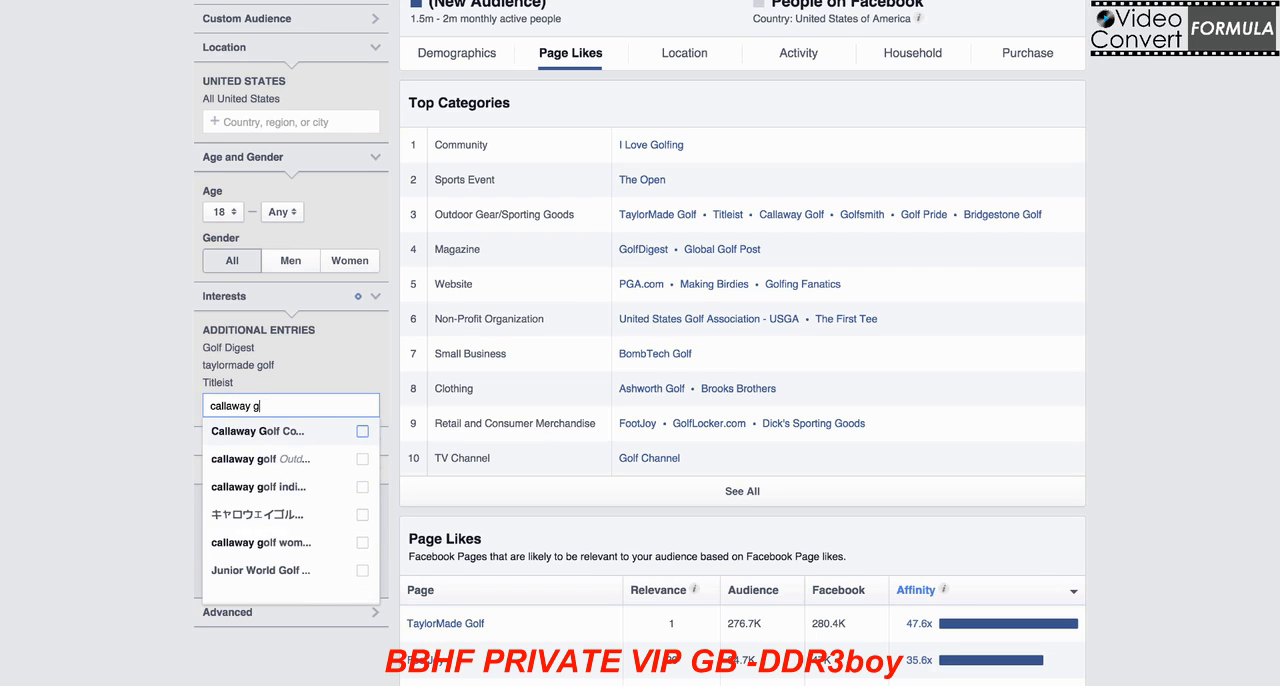
pyautogui.click(266, 430)
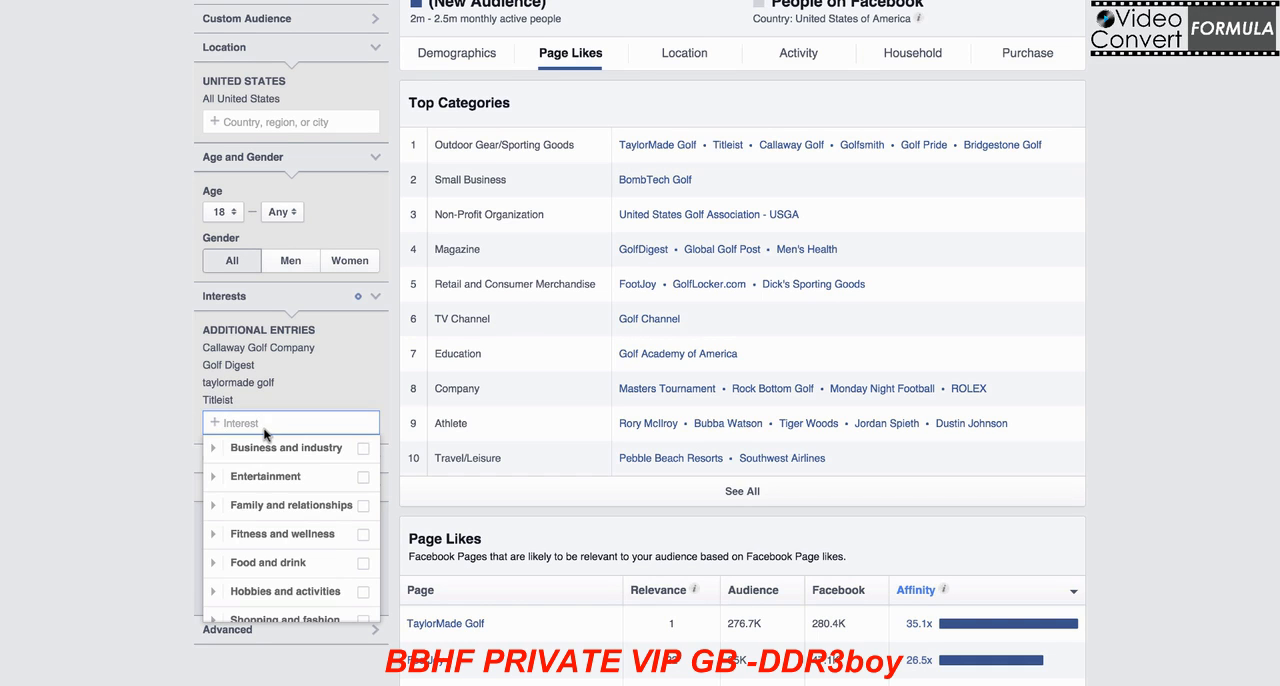
pyautogui.write('golfsmith')
pyautogui.click(303, 448)
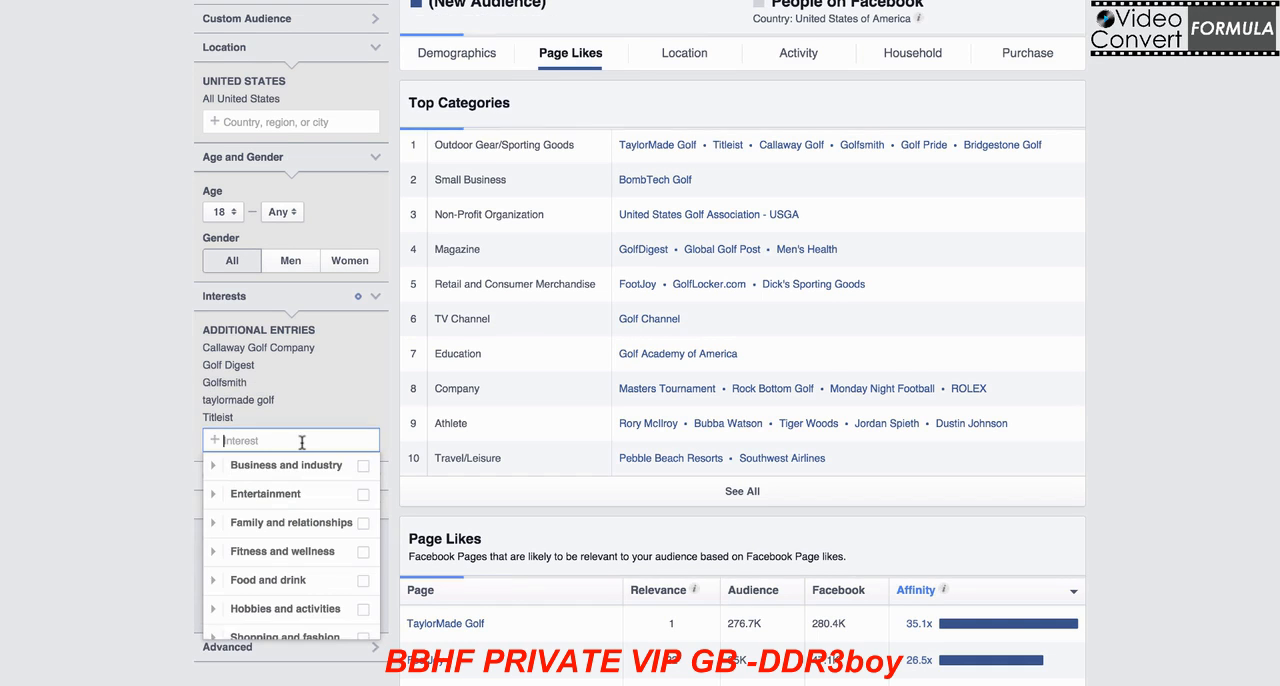
# Step: Search the interests for "bridgestone golf" and add Bridgestone Golf to the audience
pyautogui.write('b')
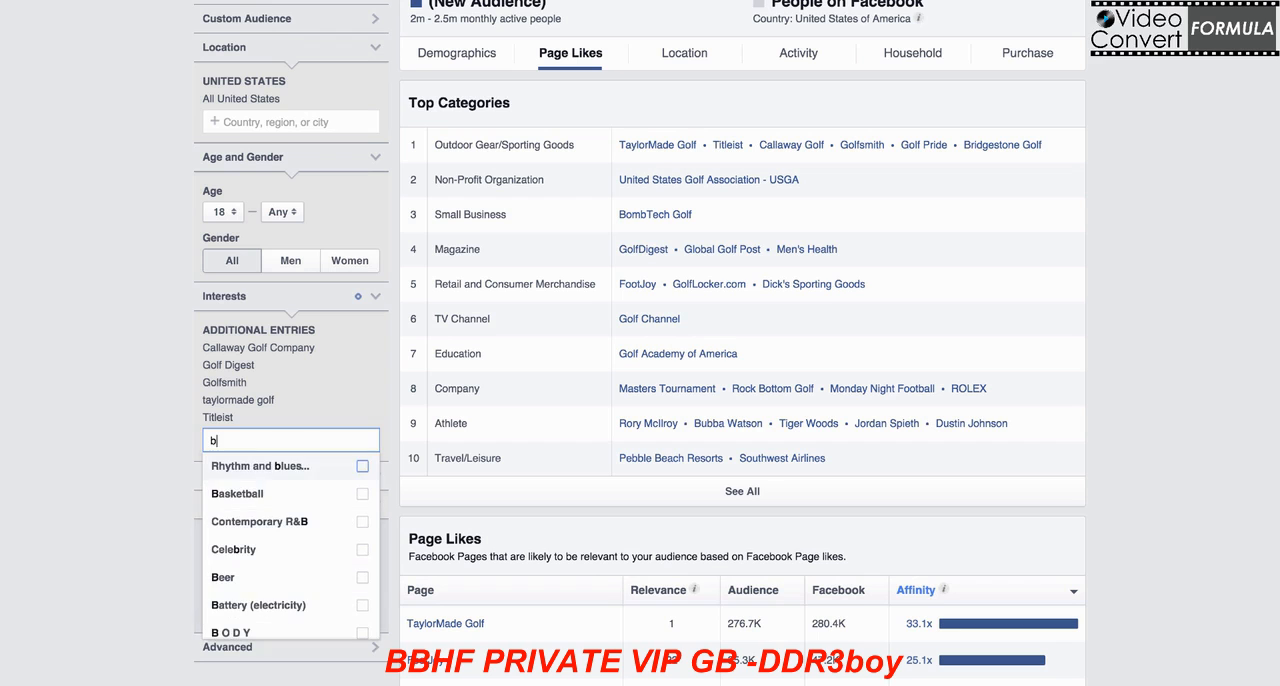
pyautogui.write('ridgestone golf')
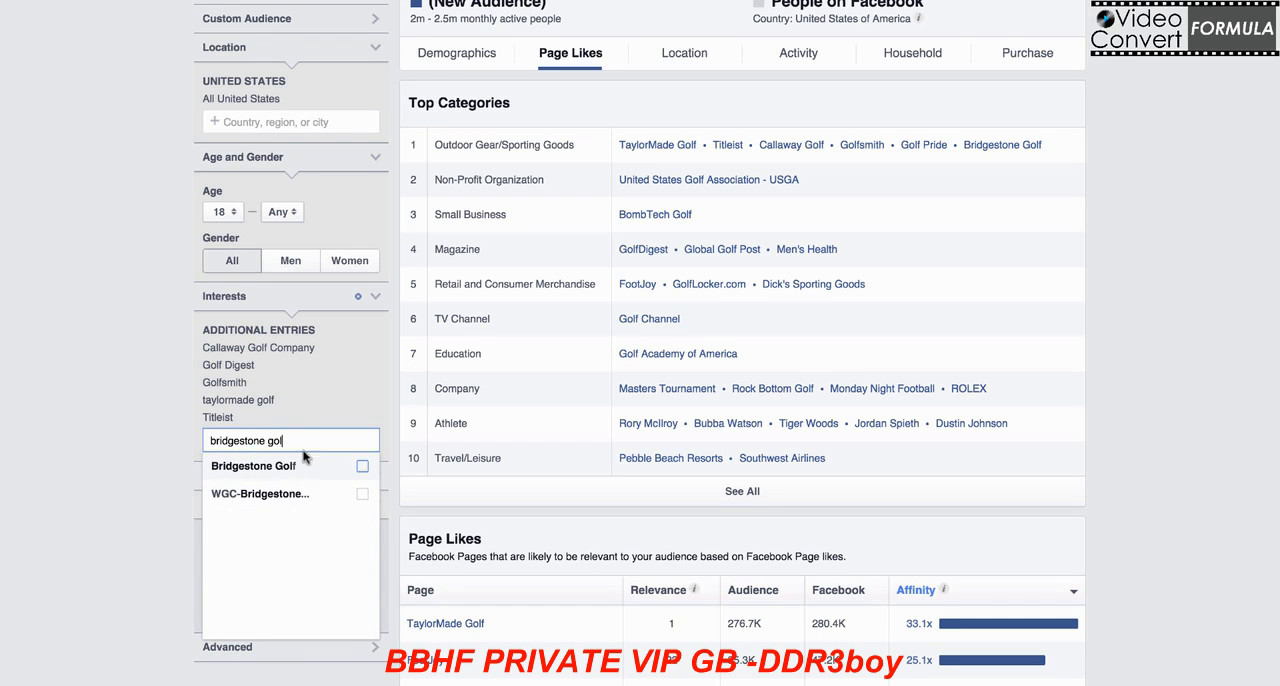
pyautogui.click(292, 464)
# Step: Search the interests for "dicks sporting goods golf" and add Dick's Sporting Goods to the audience
pyautogui.click(292, 459)
pyautogui.write('dicks')
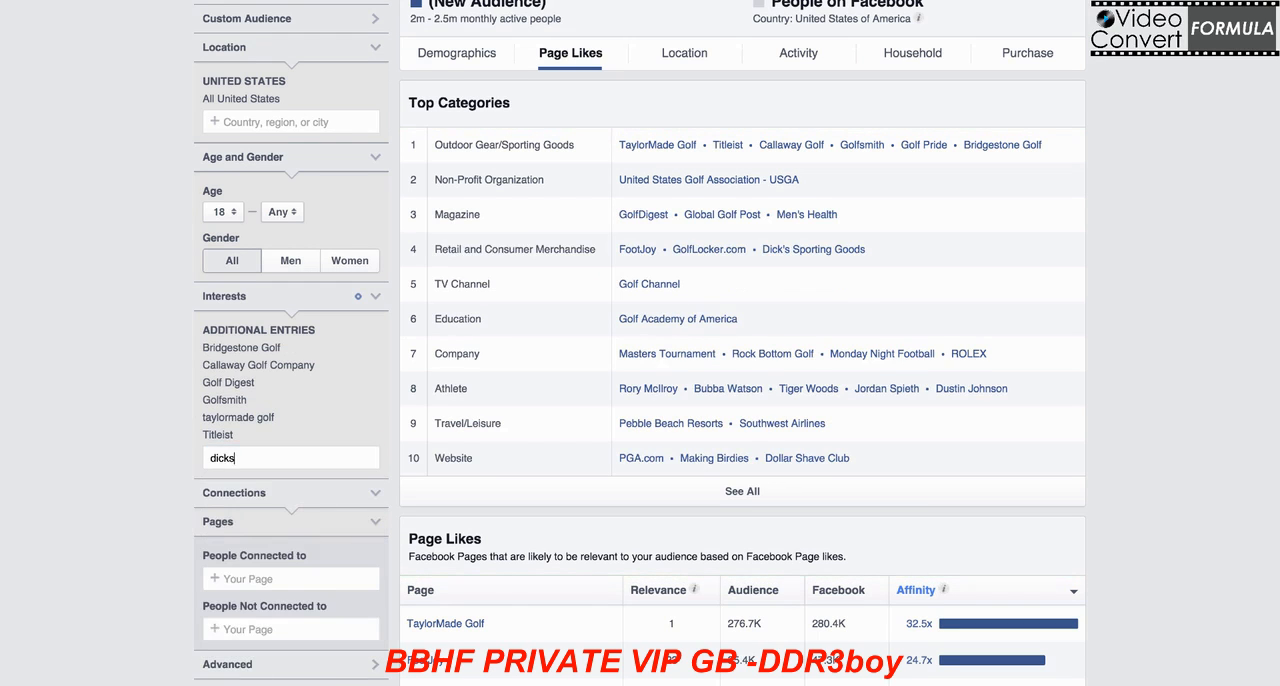
pyautogui.write(' sporting goods golf')
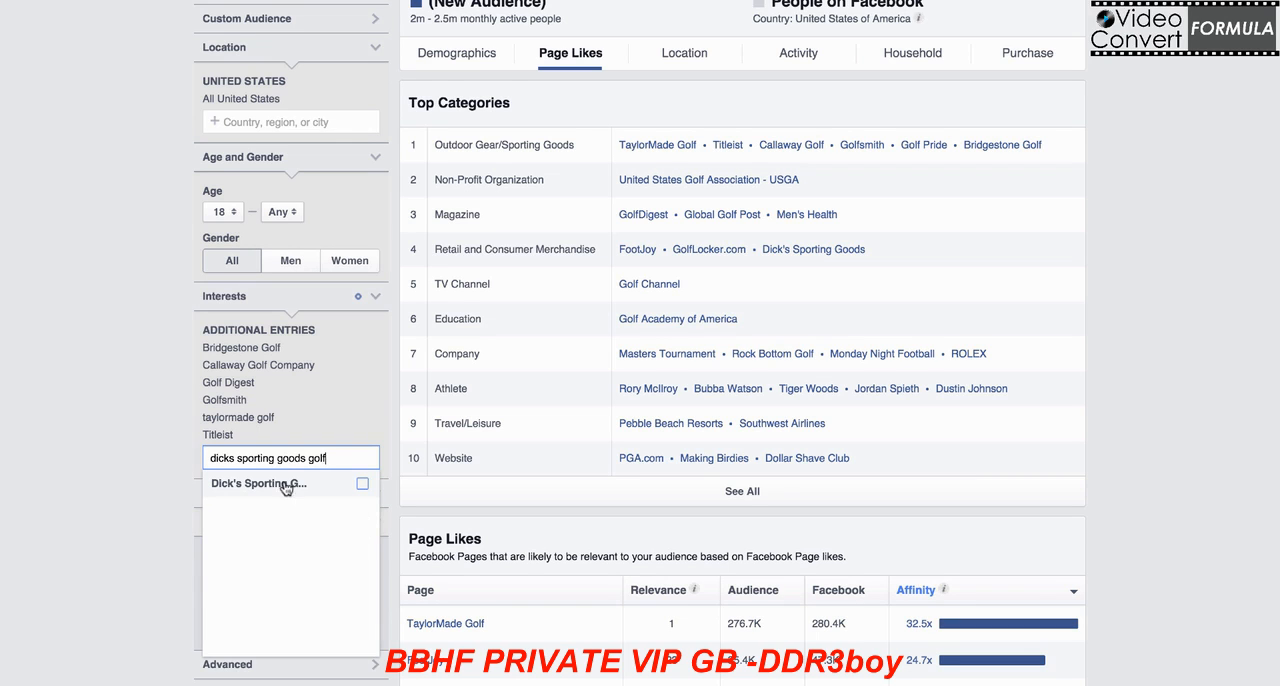
pyautogui.click(285, 484)
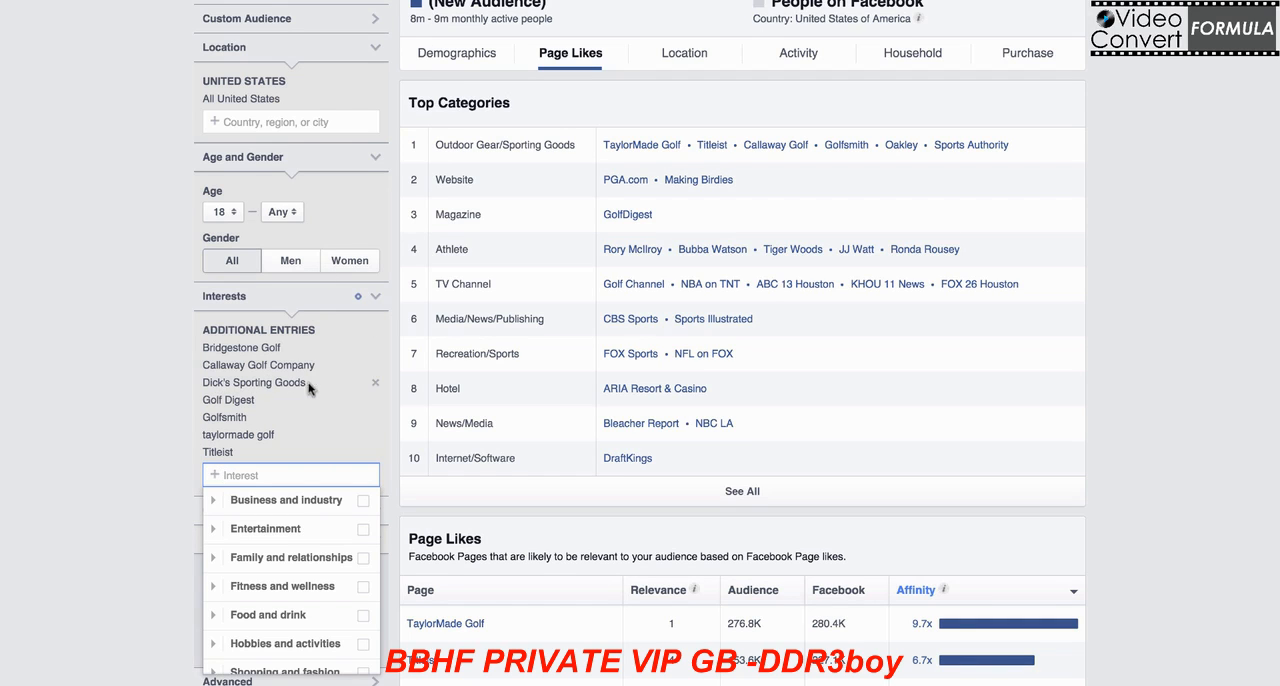
# Step: Replace Dick's Sporting Goods in the audience's interests with the golf pride and nike golf entries
pyautogui.click(375, 383)
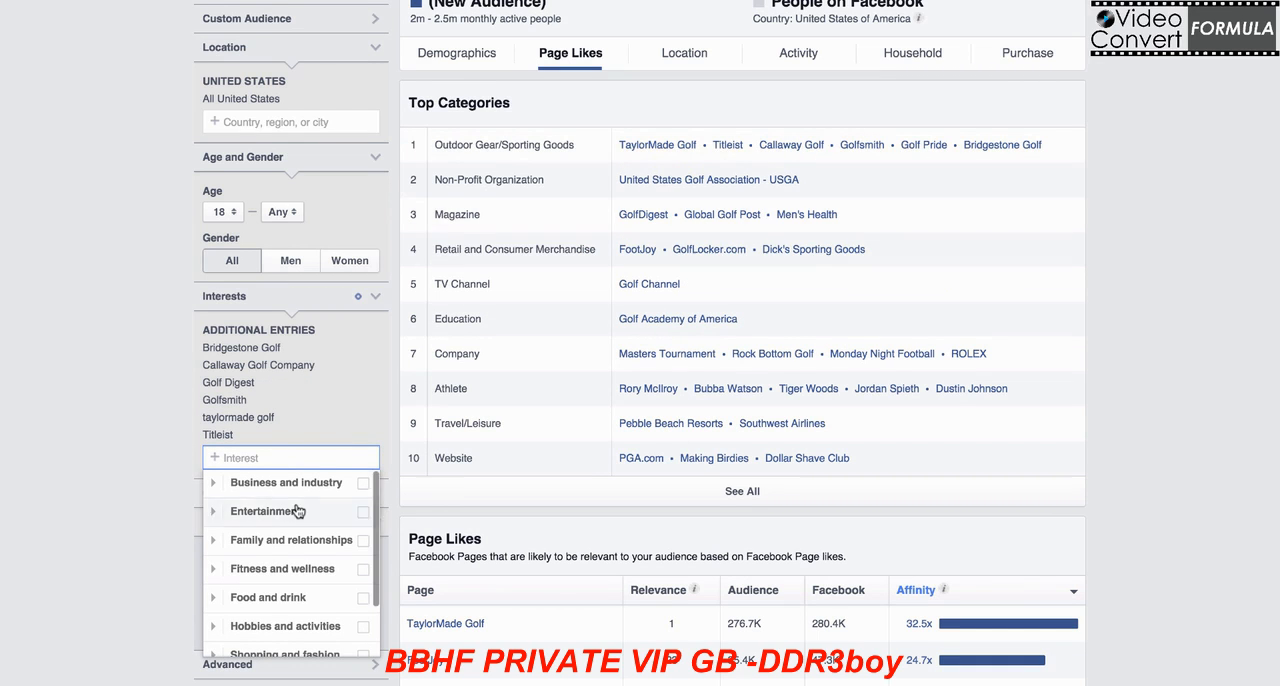
pyautogui.write('golf pride')
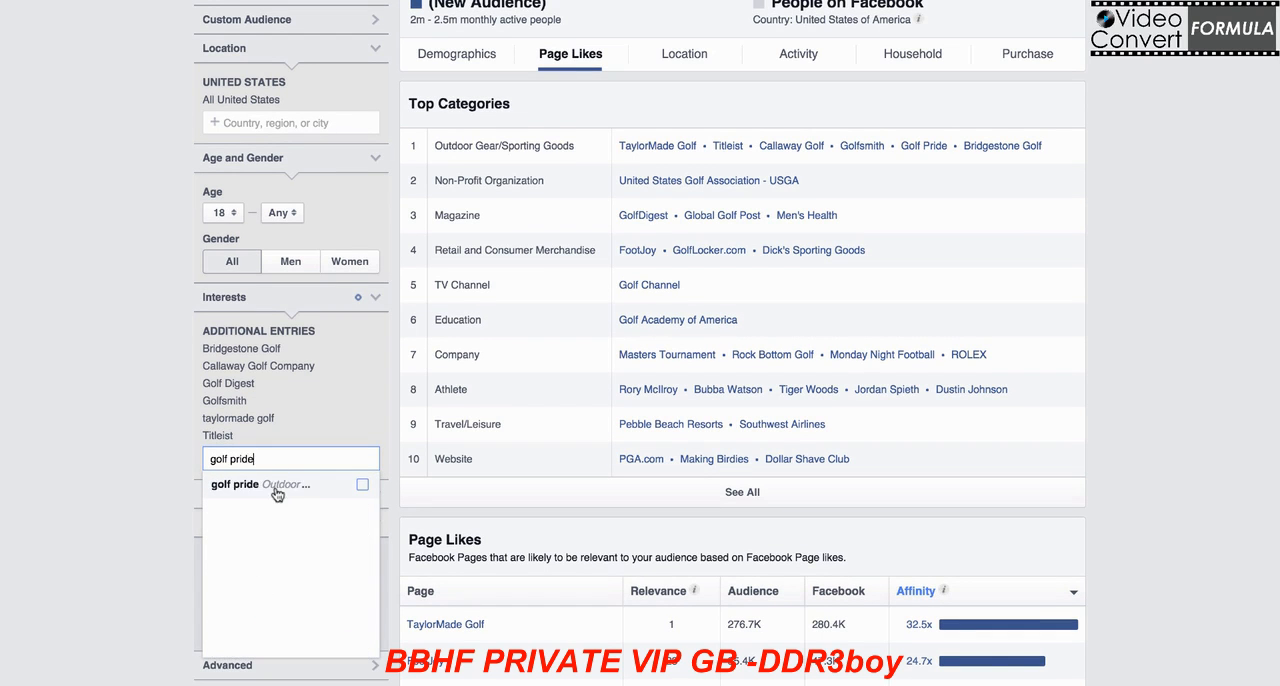
pyautogui.click(272, 484)
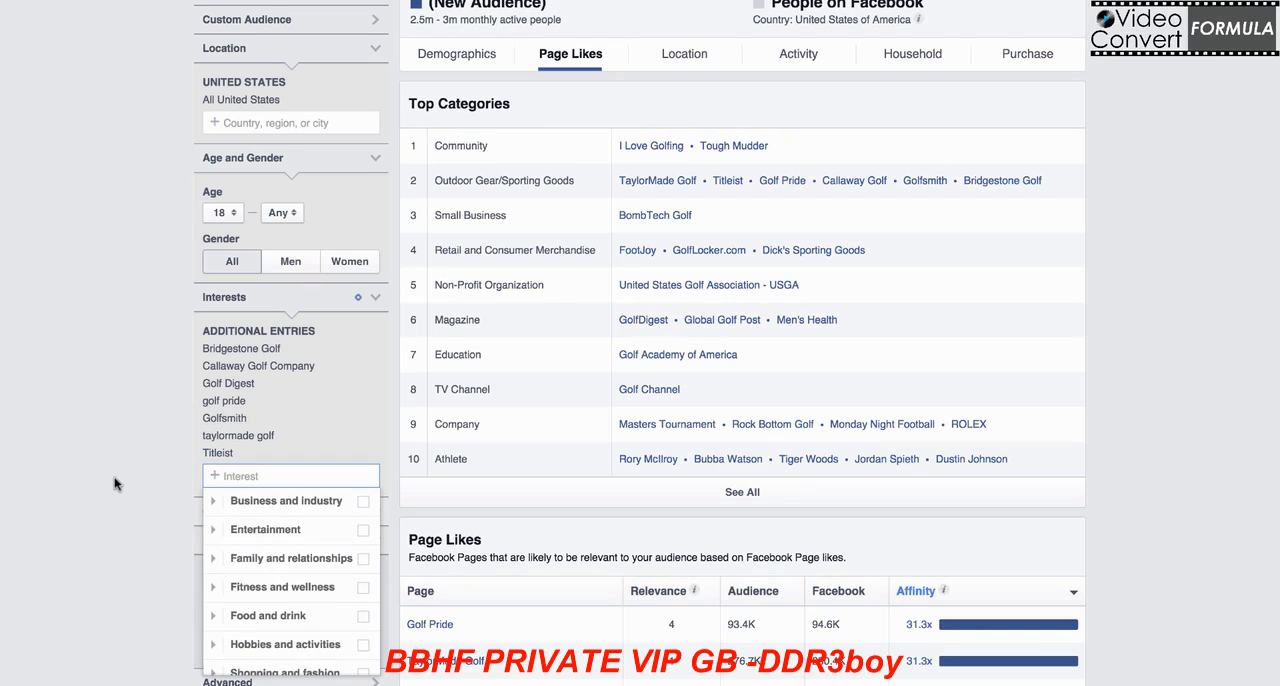
pyautogui.write('nike golf')
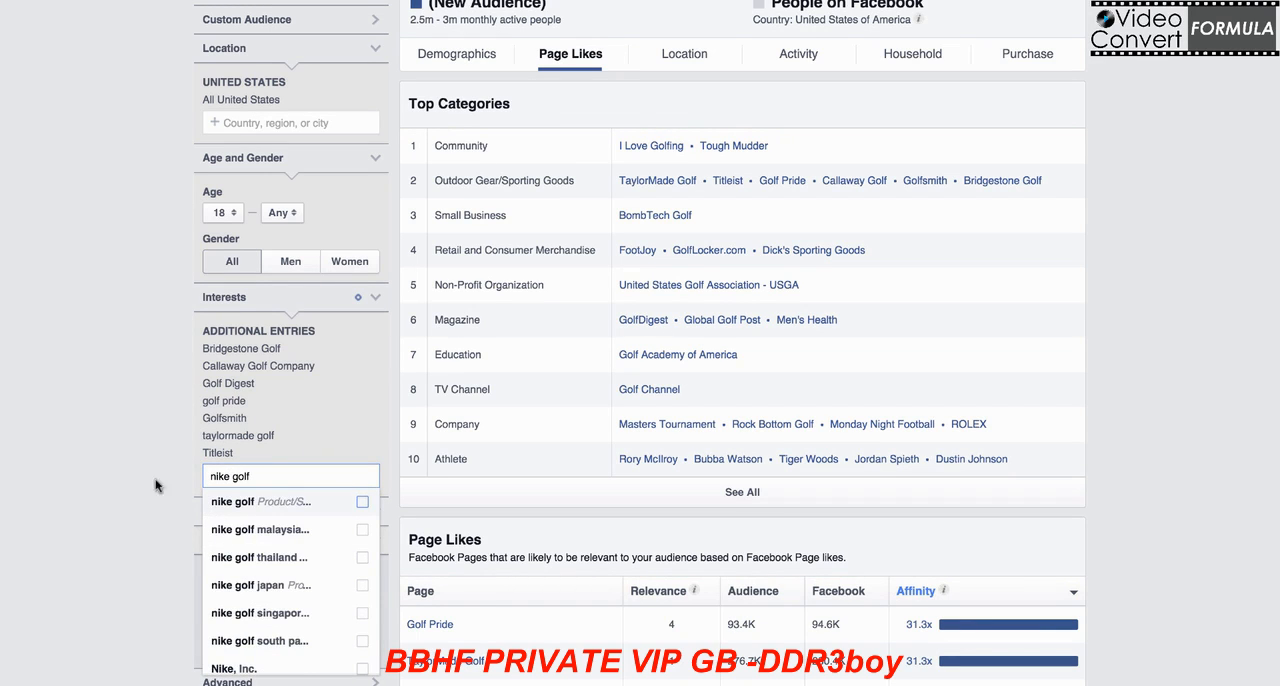
pyautogui.click(283, 508)
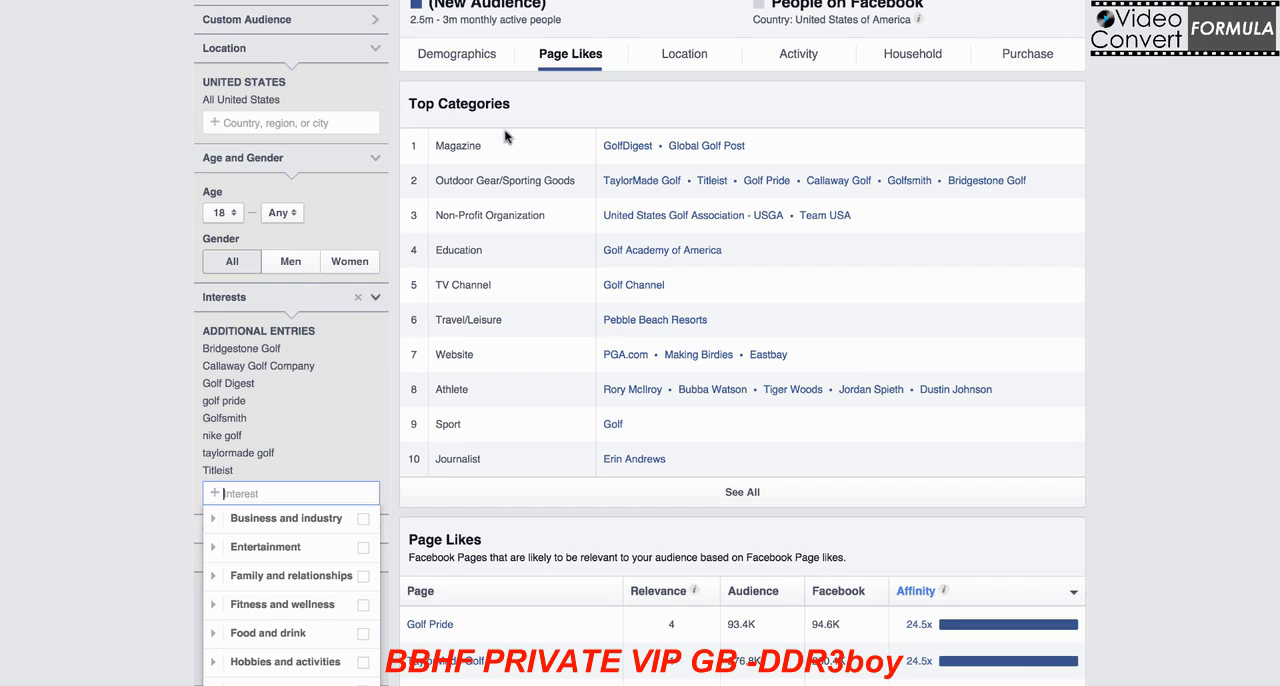
# Step: Check the audience's age and gender demographics and return to its table of relevant page likes
pyautogui.click(447, 57)
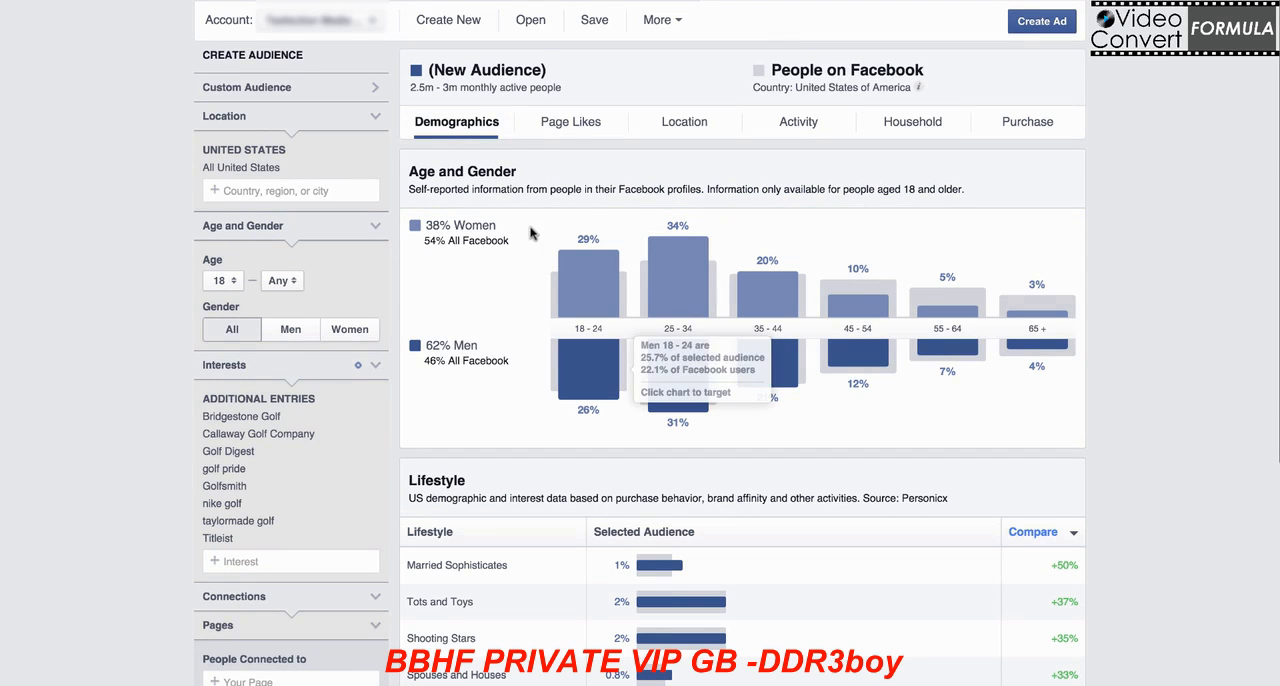
pyautogui.click(562, 126)
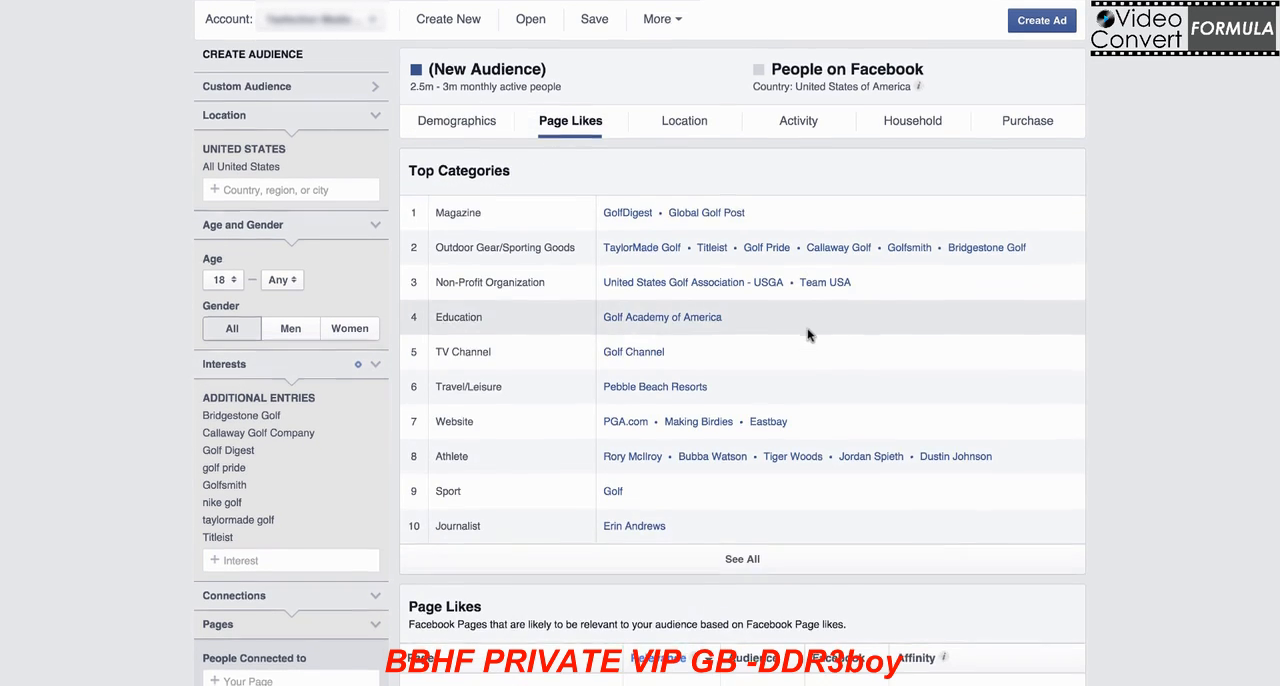
pyautogui.scroll(-2, 880, 450)
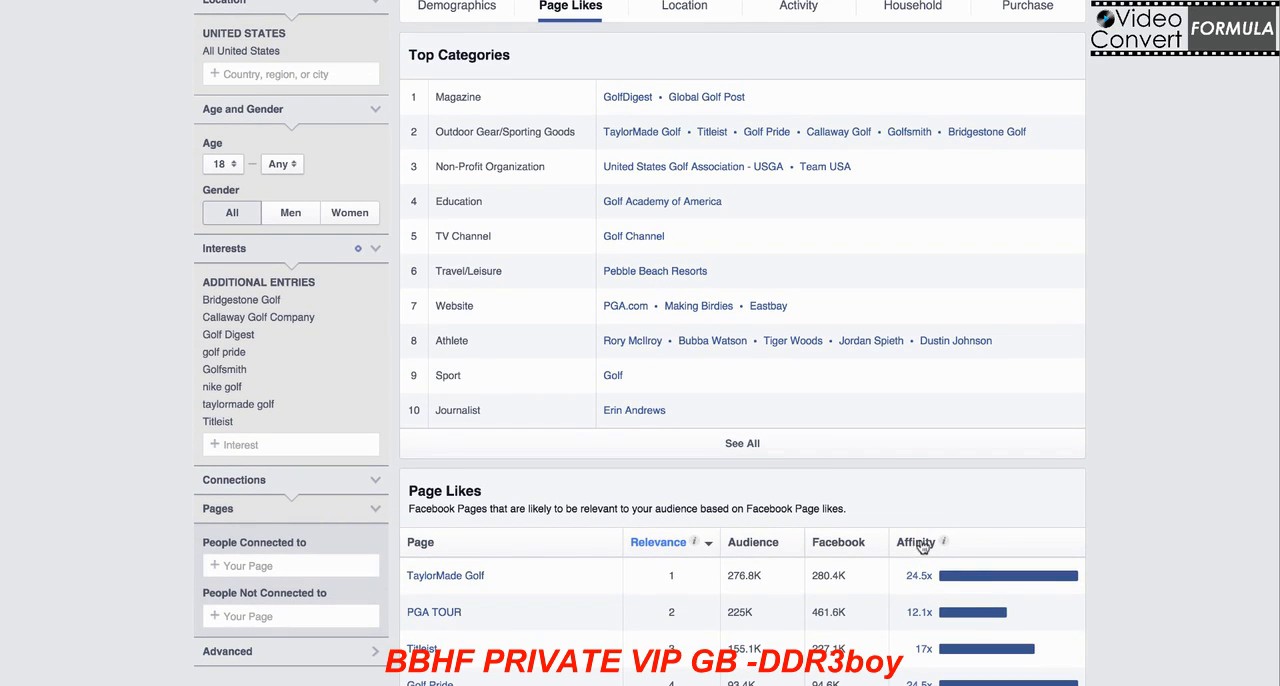